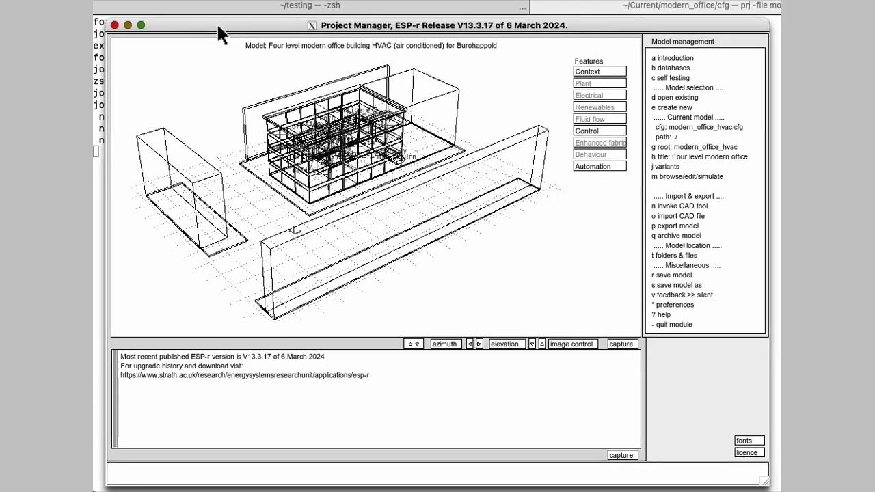
Step: Move the Project Manager window showing modern_office_hvac.cfg higher on the screen
mouse_move(218, 24)
left_mouse_down()
mouse_move(231, 21)
mouse_move(218, 11)
left_mouse_up()
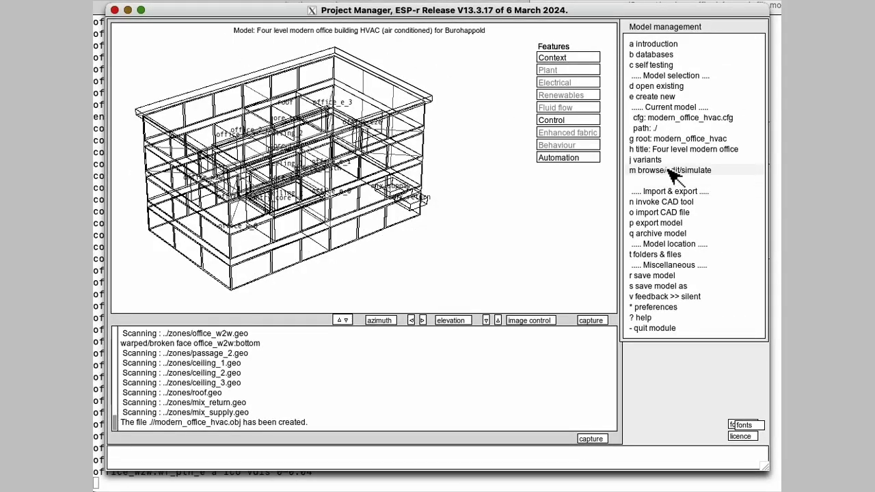
Step: Launch colour rendering from the visualisation options, accepting the ../rad scene and connections files
left_click(668, 170)
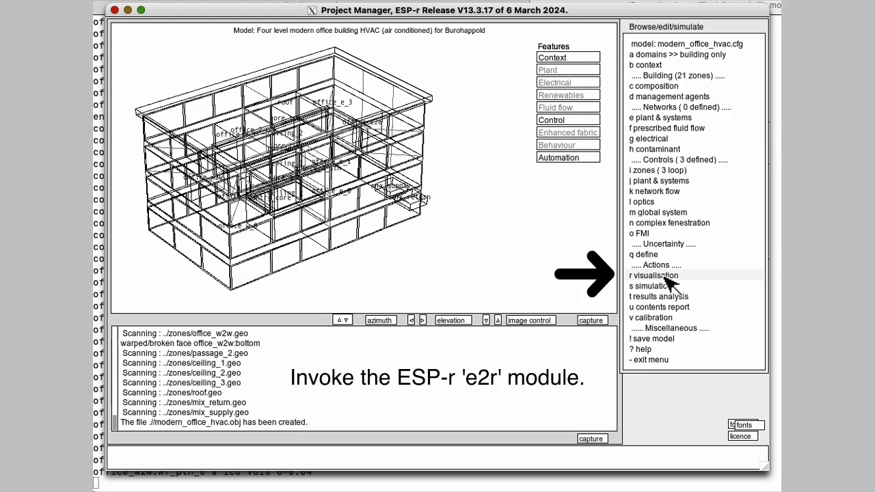
left_click(665, 277)
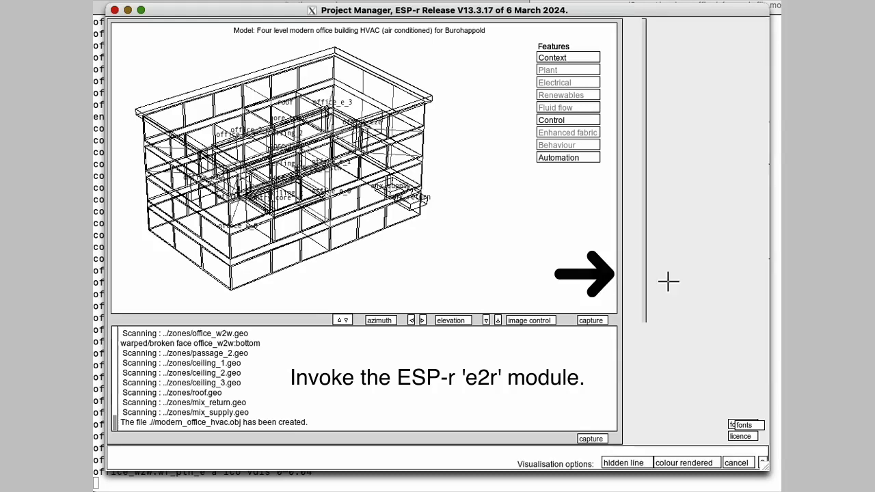
left_click(705, 462)
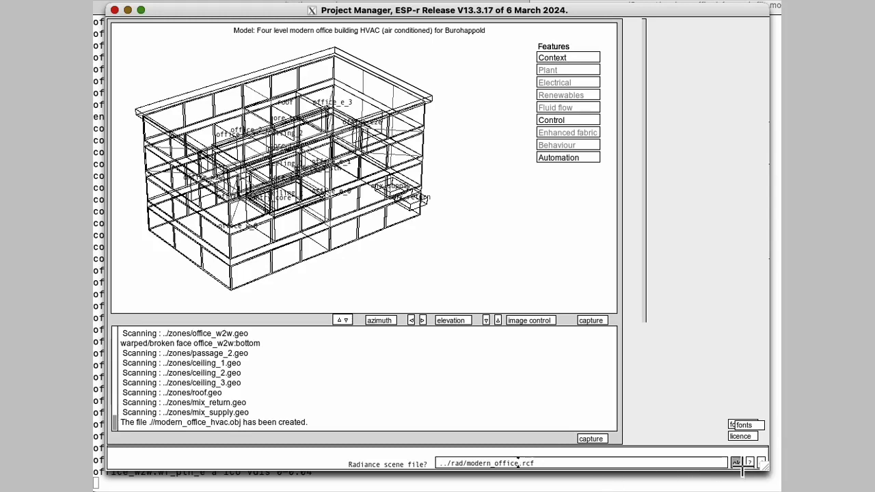
left_click(737, 463)
left_click(737, 463)
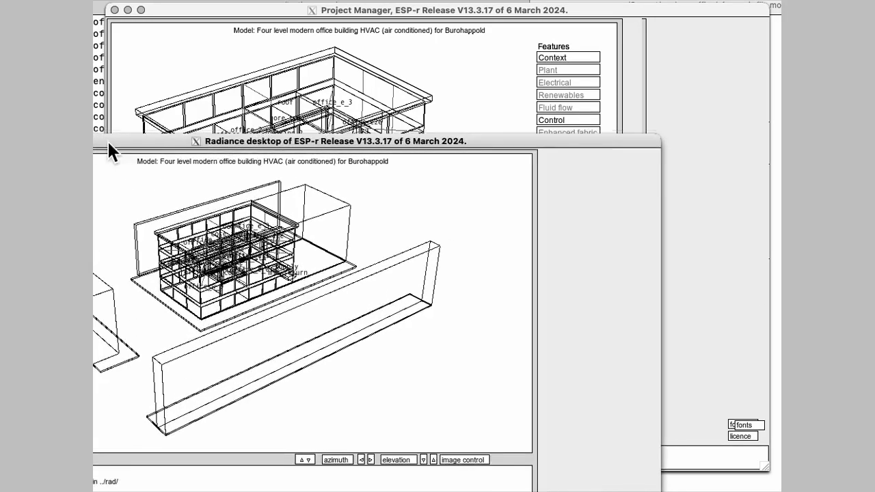
Step: Create an interactive daylight-factor scene from the default configuration file, choosing zone office_w_0
left_click_drag(108, 141, 228, 6)
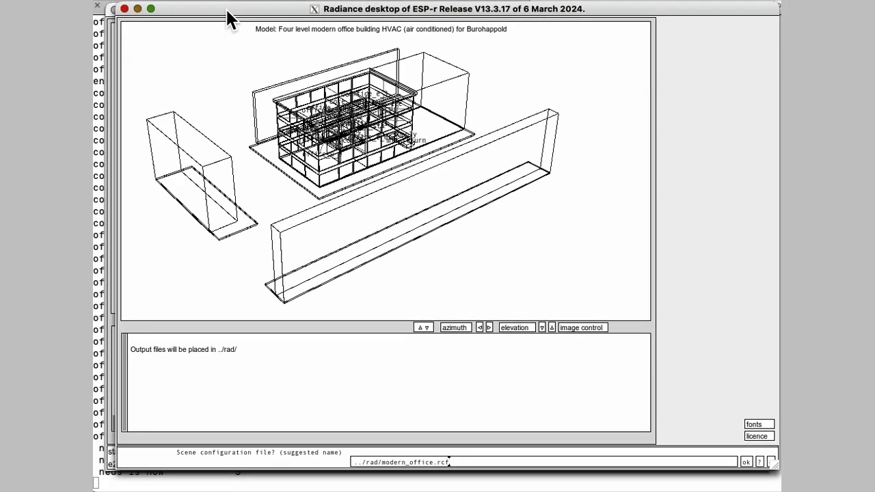
left_click(748, 459)
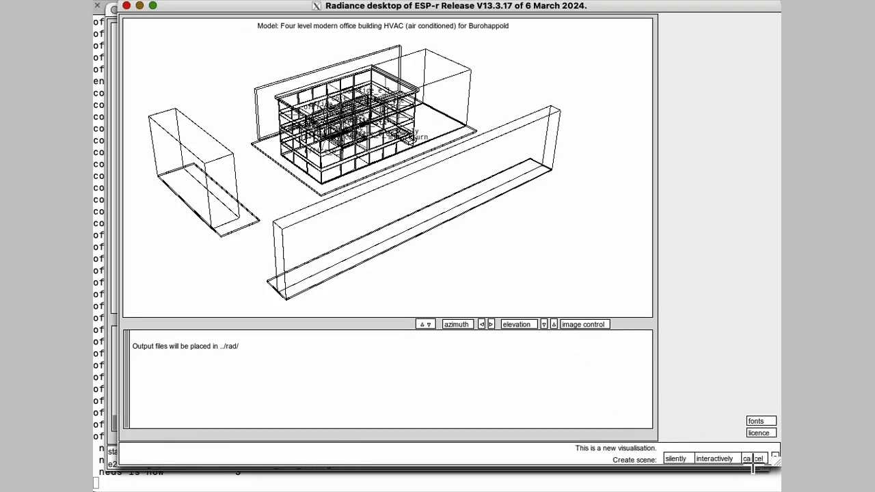
left_click(716, 459)
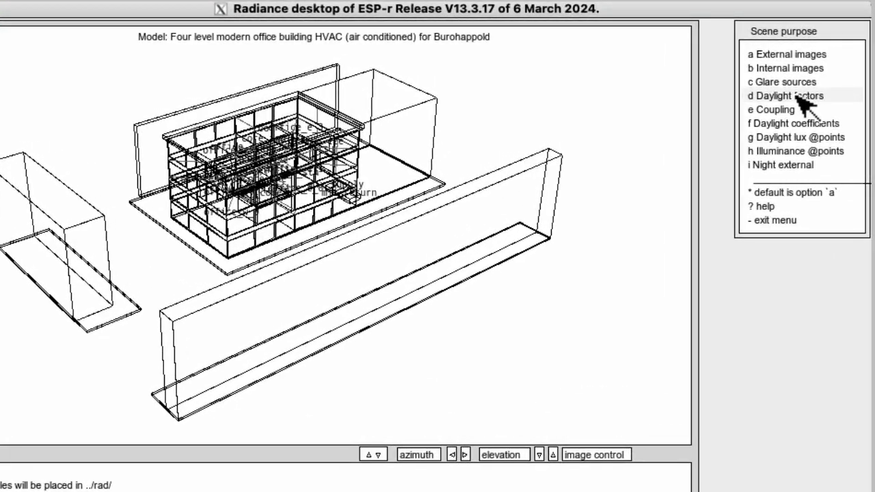
left_click(799, 98)
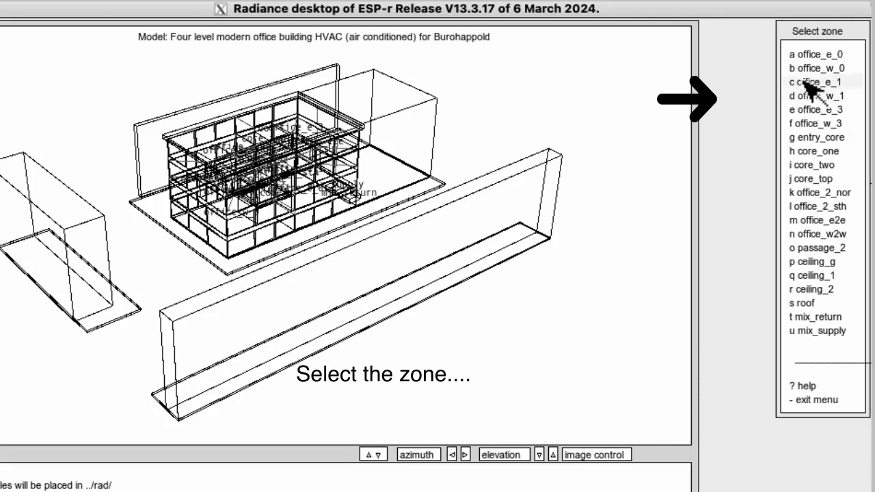
left_click(813, 70)
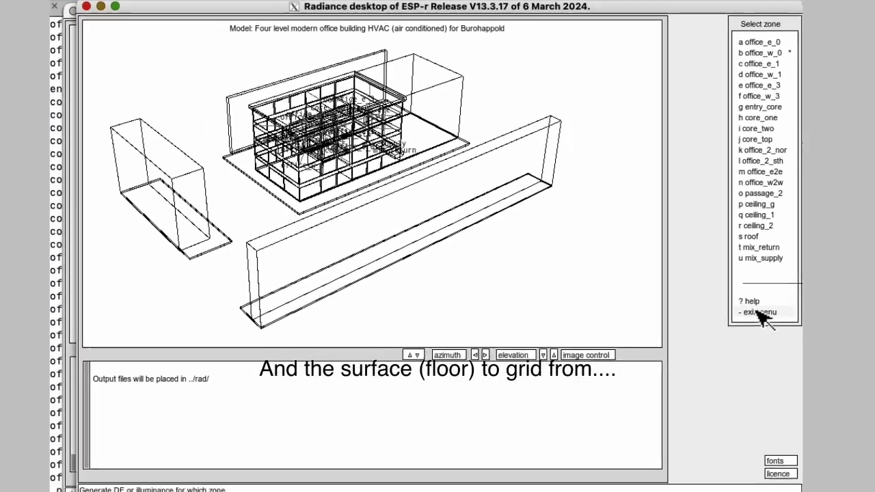
Step: Show vertex numbers, then base the grid on the grnd_floor bottom surface at 0.9000 offset
left_click(761, 311)
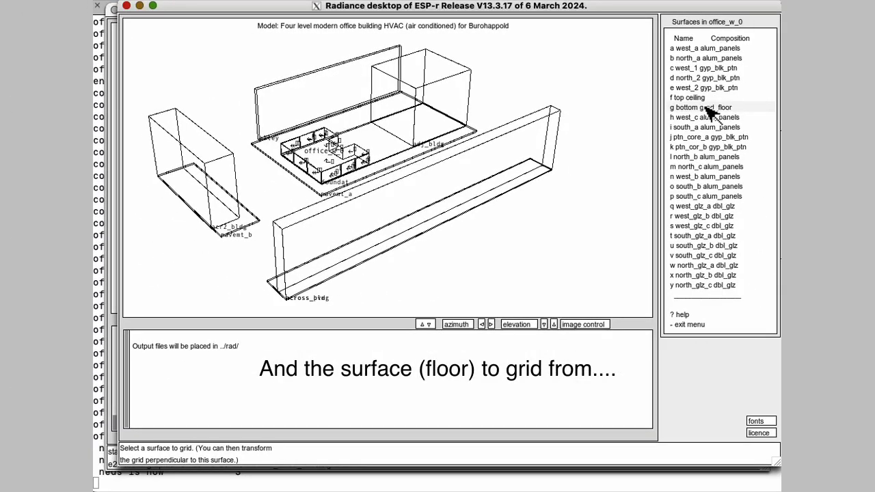
left_click(588, 325)
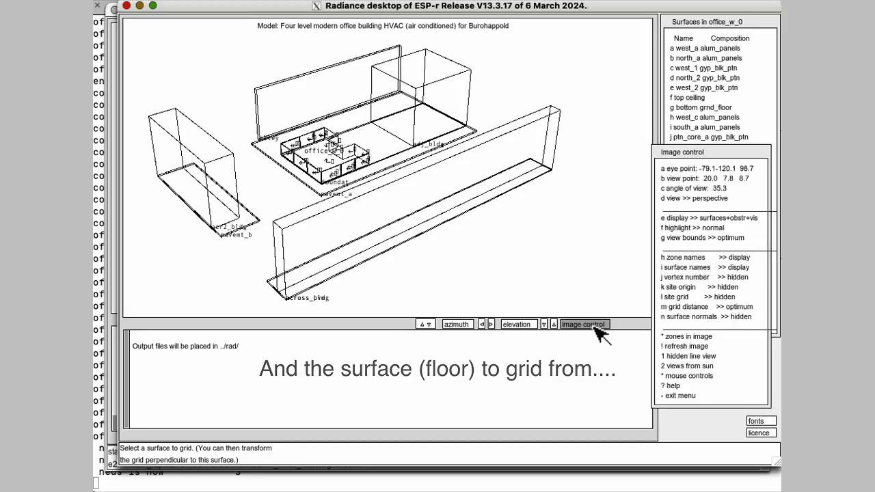
left_click(691, 277)
left_click(678, 395)
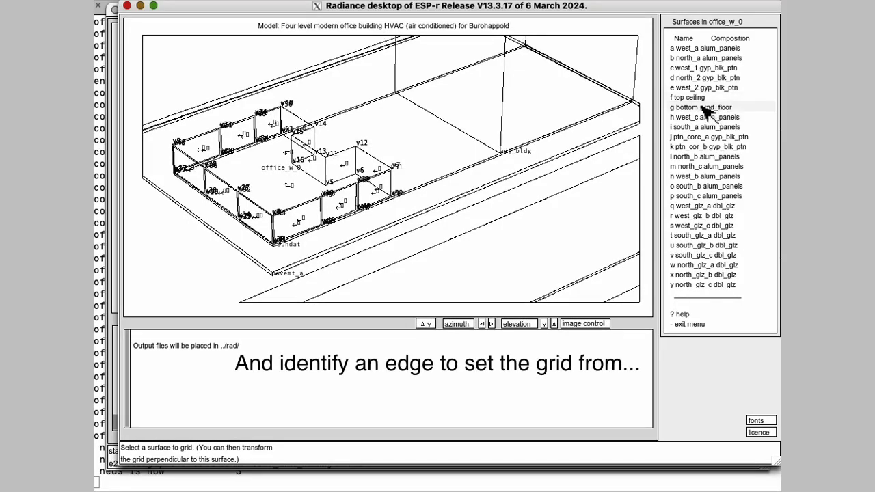
left_click(711, 86)
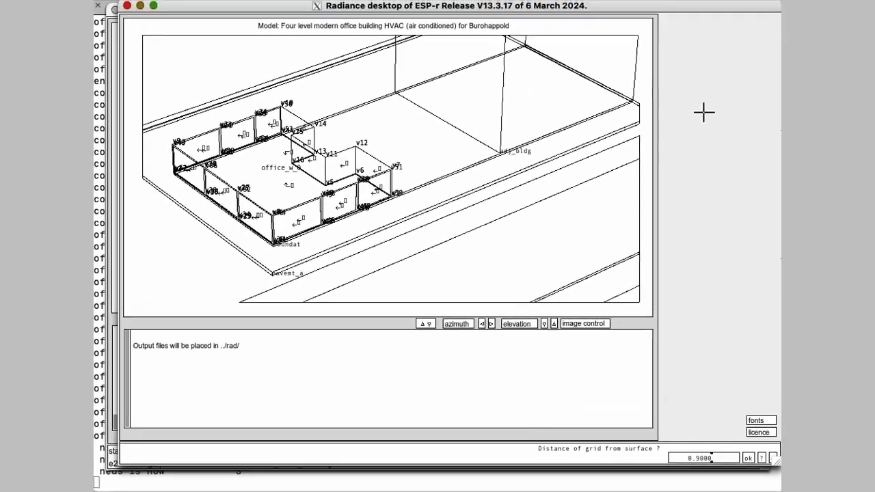
left_click(749, 458)
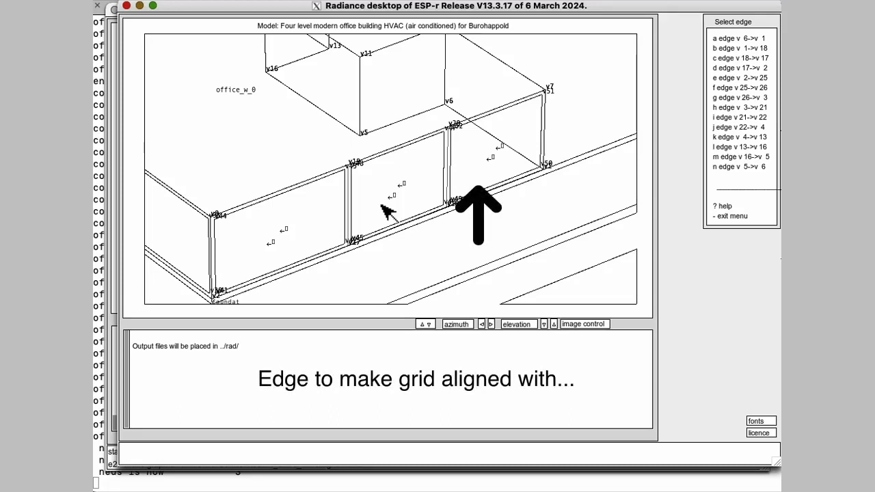
Step: Align the grid with edge v1 to v18 and set its density to 10 by 10
left_click(735, 48)
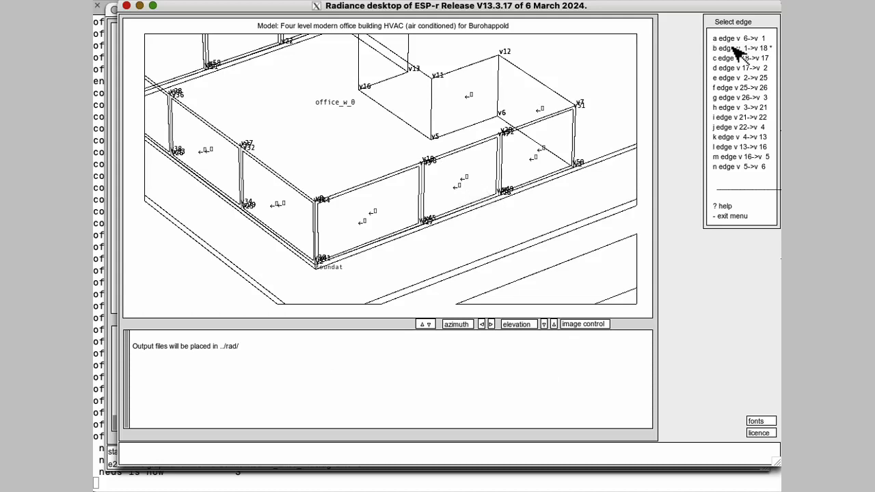
left_click(722, 216)
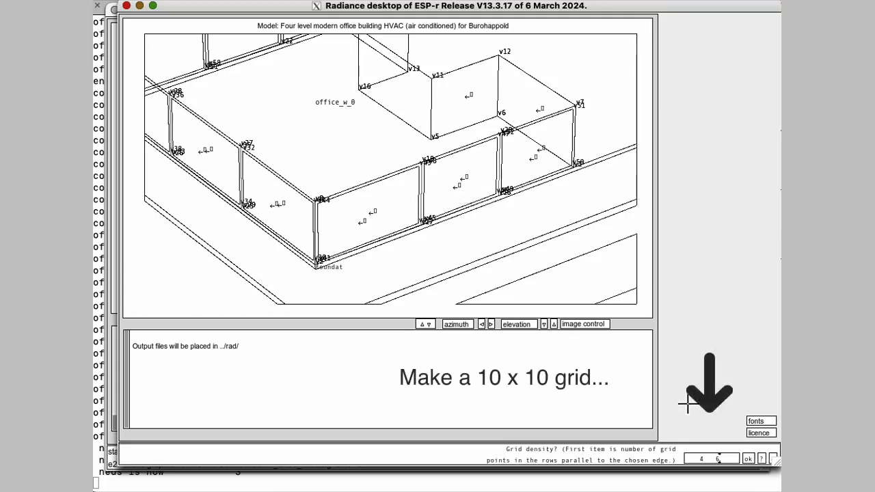
left_click(704, 459)
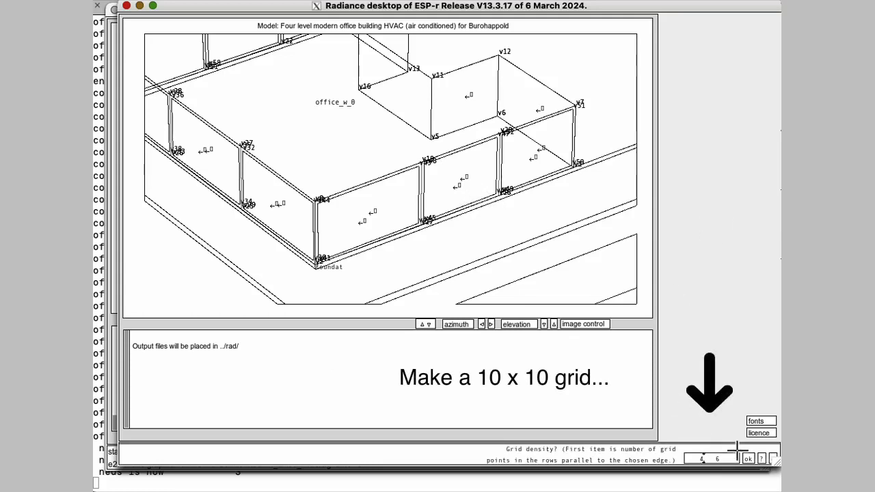
type("10")
key("Delete")
key("Delete")
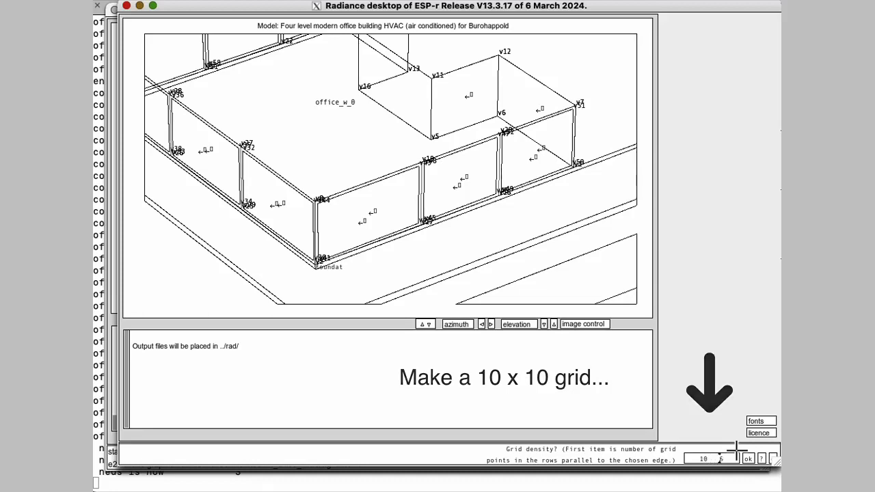
type("10")
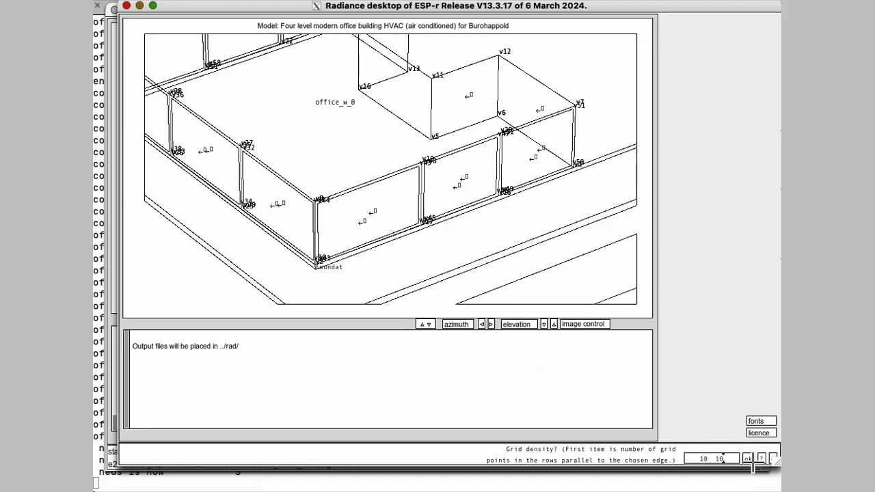
left_click(751, 460)
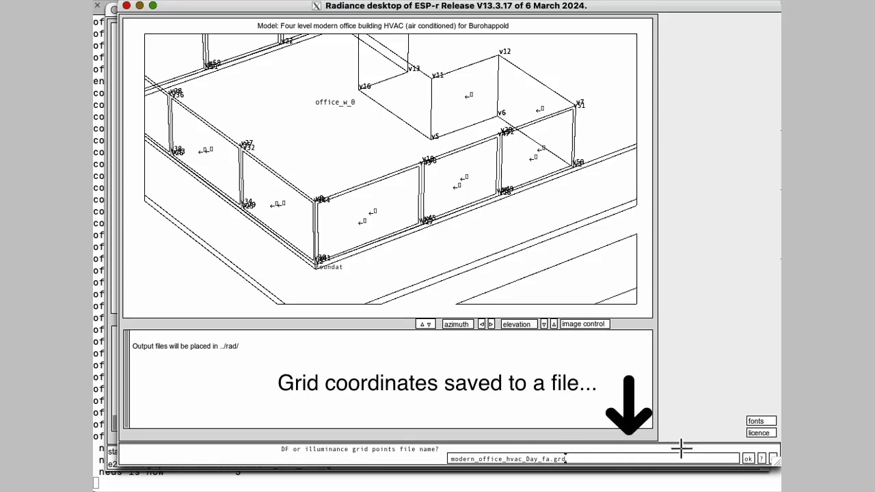
Step: Accept the grid file name, zone focus, and default scene root name and description
left_click(748, 458)
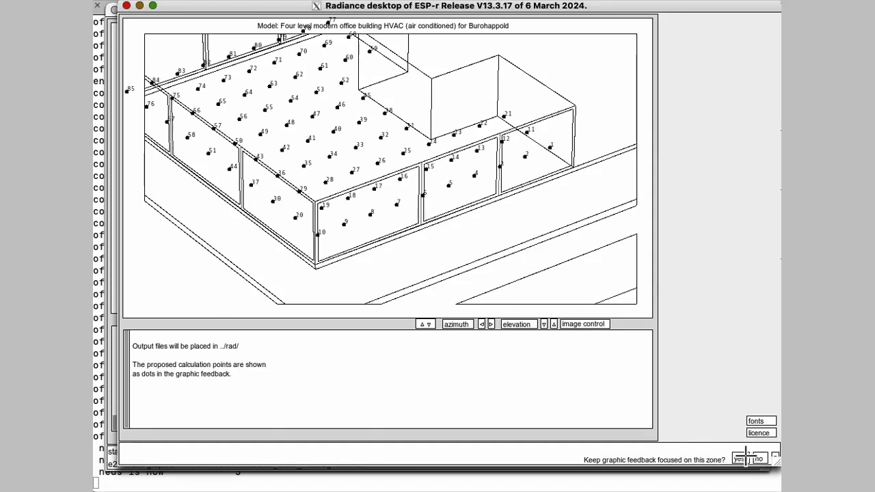
left_click(747, 458)
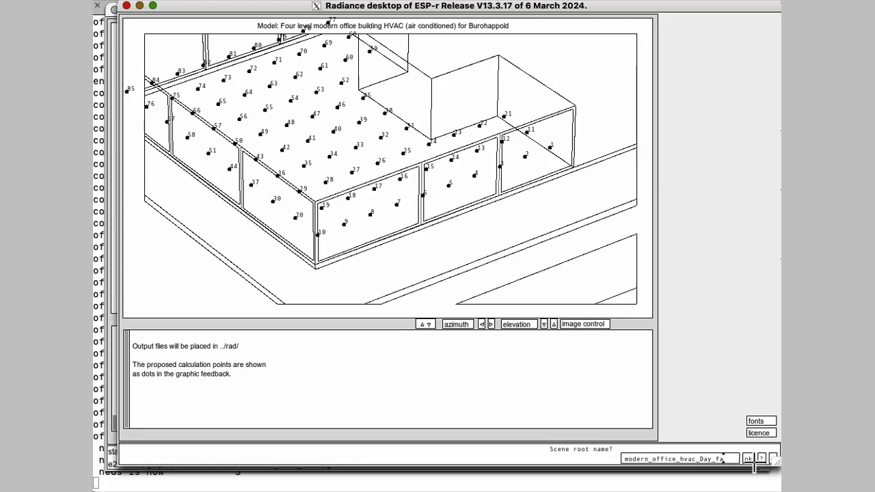
left_click(752, 461)
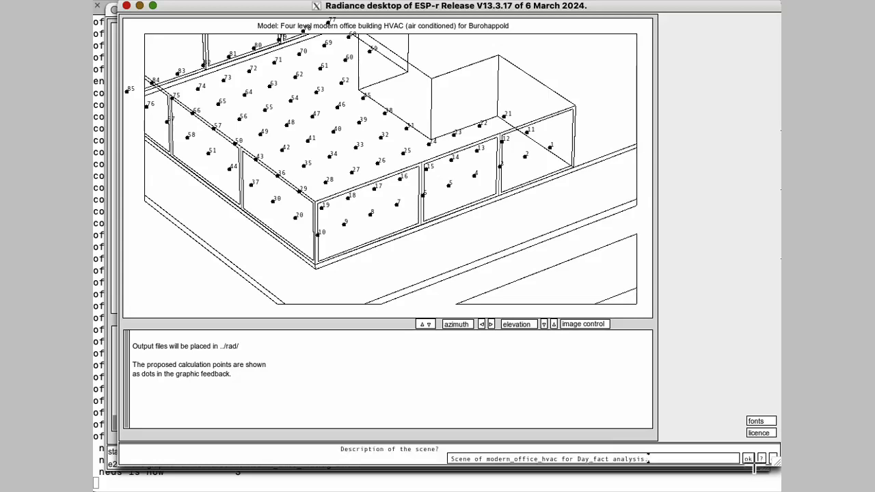
left_click(750, 459)
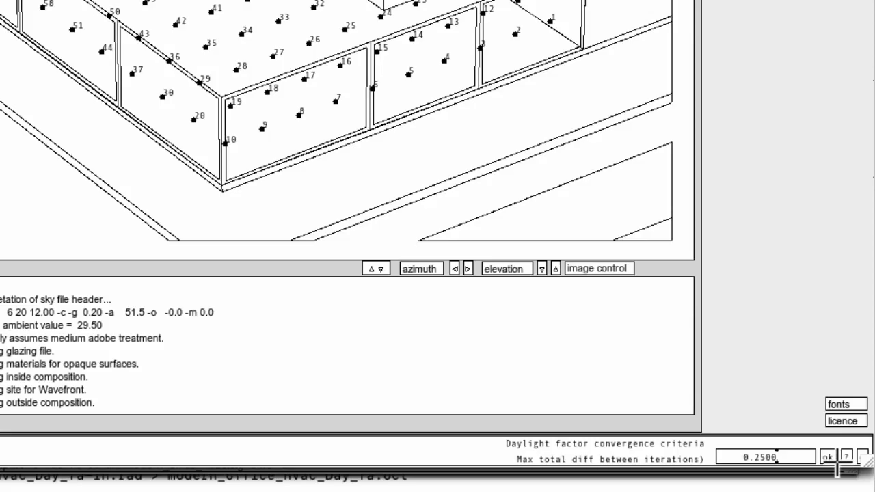
Step: Run the daylight-factor calculation at 0.2500 convergence, checking progress across windows until values appear
left_click(830, 458)
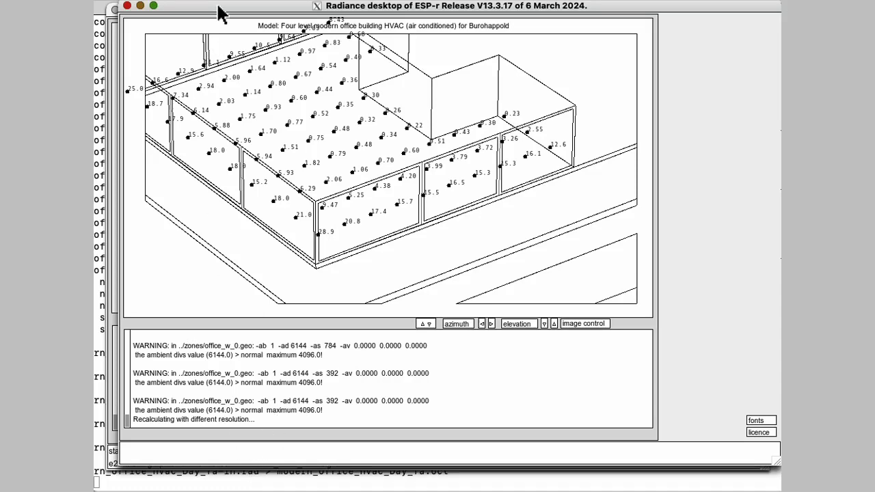
left_click_drag(219, 14, 283, 23)
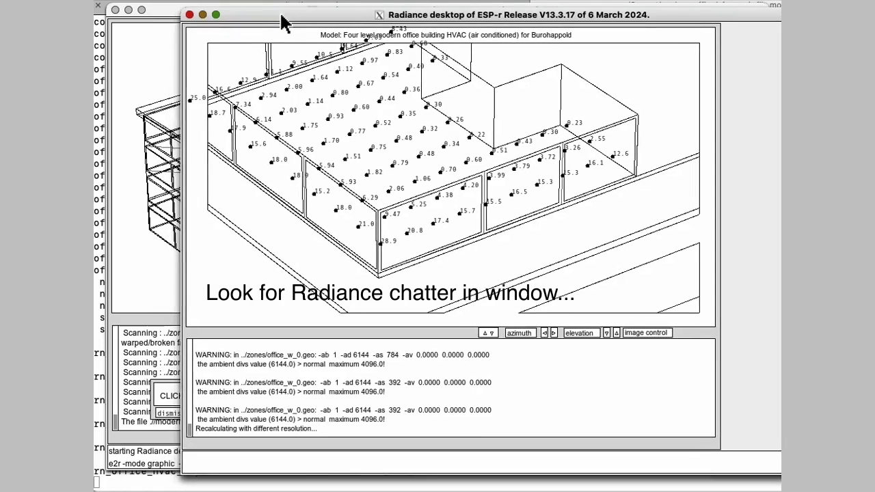
left_click(166, 14)
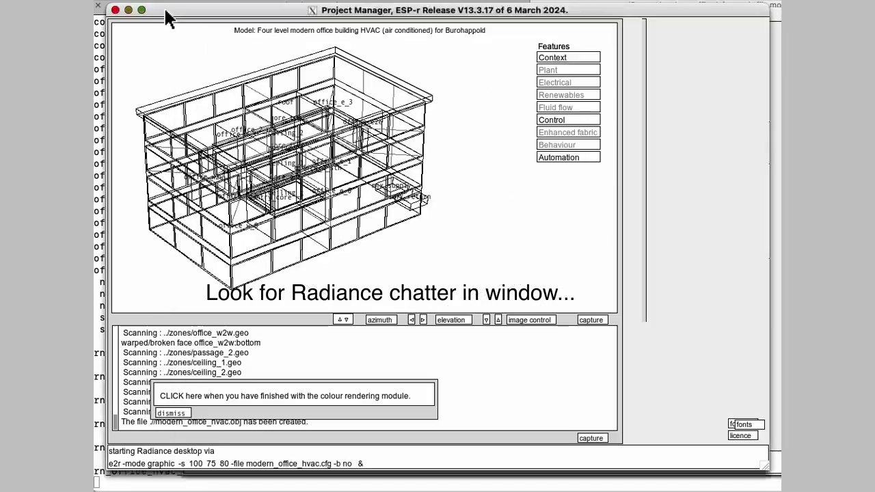
left_click(128, 10)
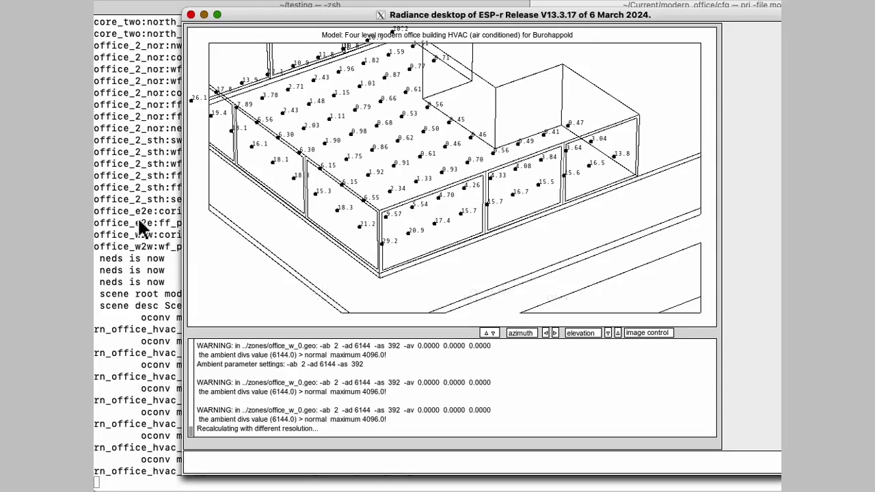
left_click(138, 216)
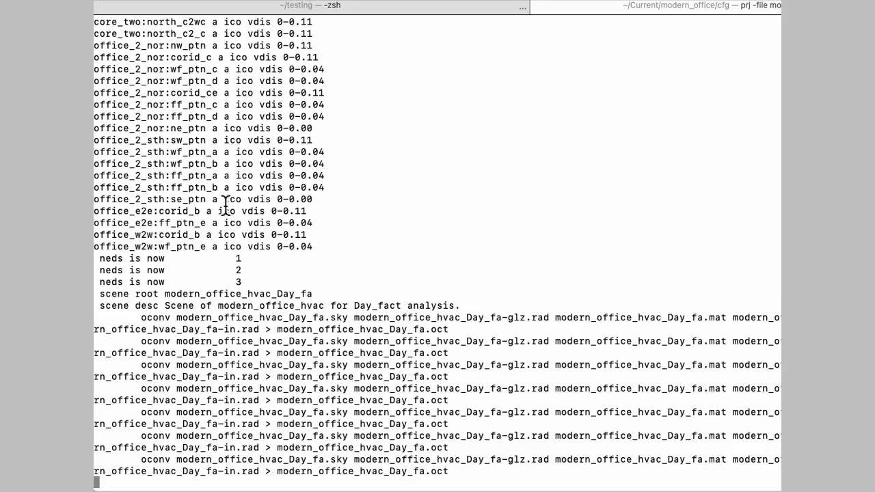
key("super+Tab")
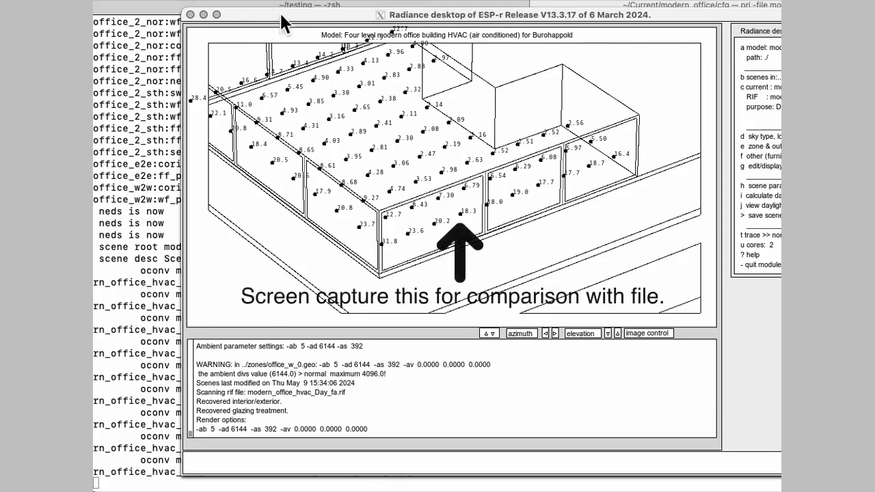
Step: Reposition and shrink the Radiance desktop, then redraw to show the building and context wireframe
left_click_drag(279, 15, 211, 15)
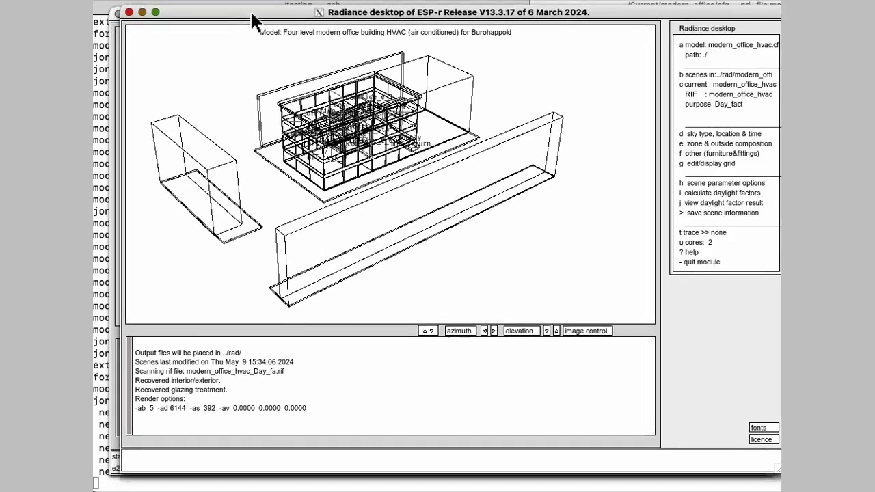
left_click_drag(252, 14, 242, 15)
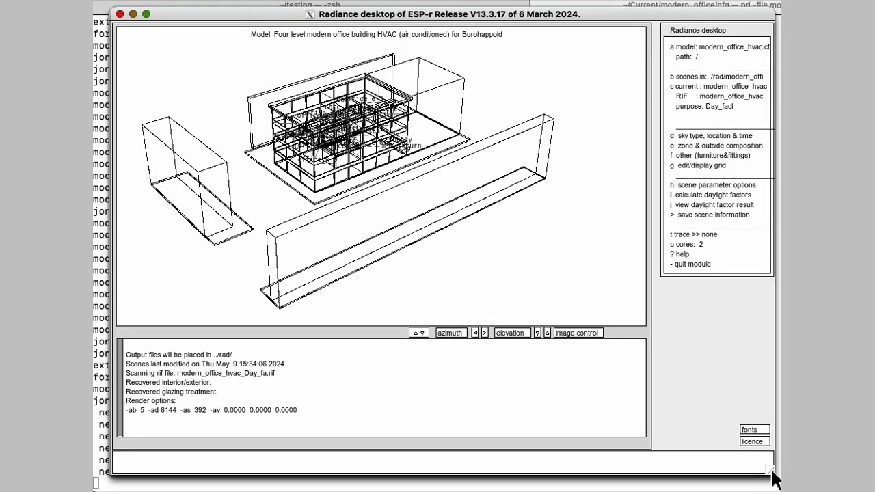
left_click_drag(772, 472, 739, 460)
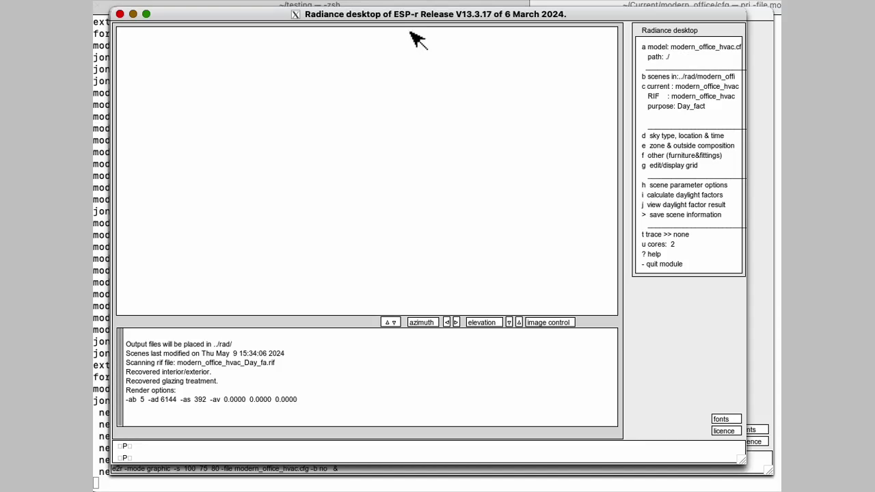
left_click_drag(416, 15, 434, 20)
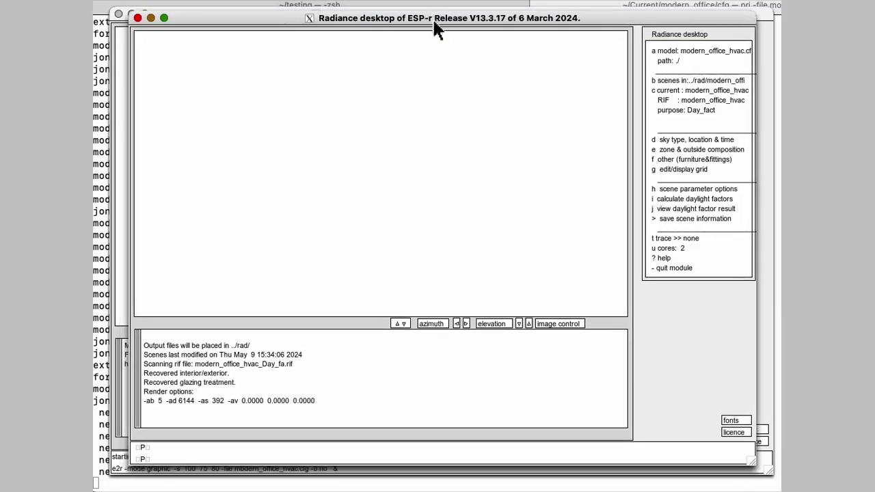
left_click(457, 323)
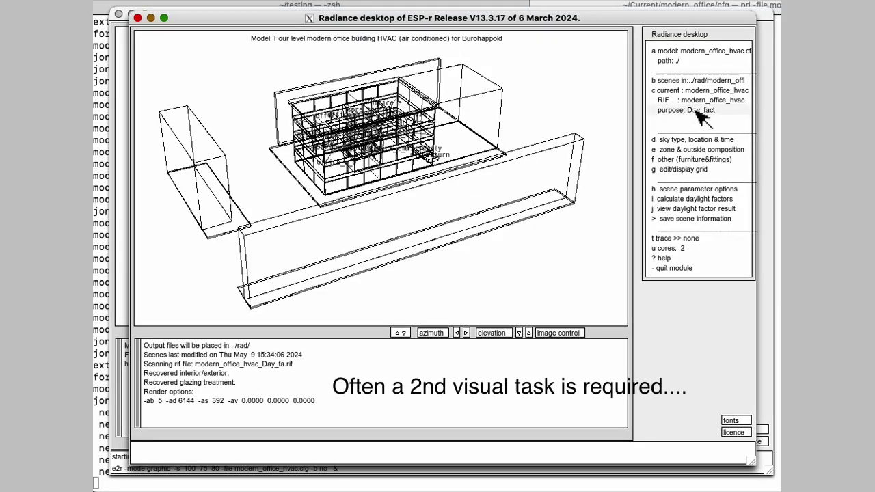
Step: Add a new interactively created scene through scene management, with internal images as its purpose
left_click(679, 92)
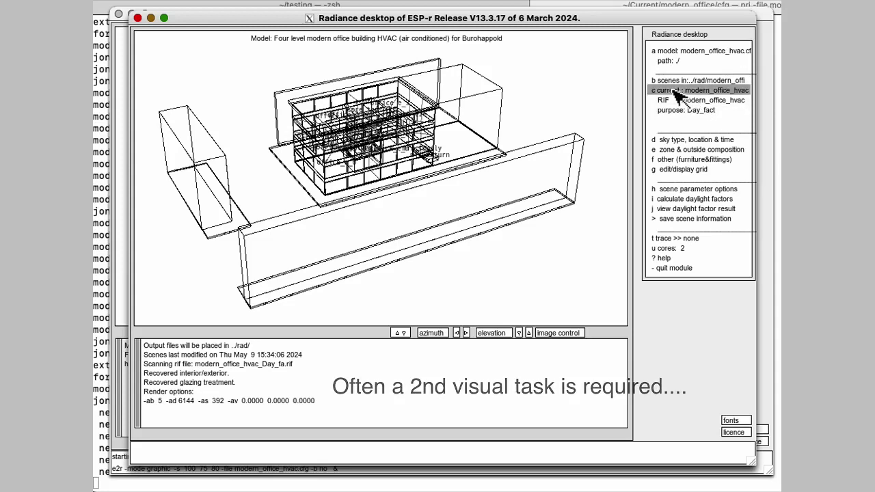
left_click(676, 71)
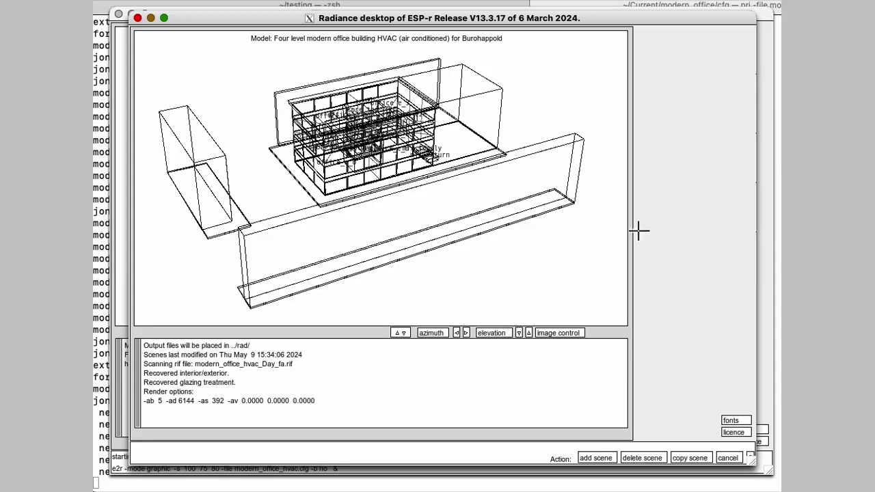
left_click(592, 459)
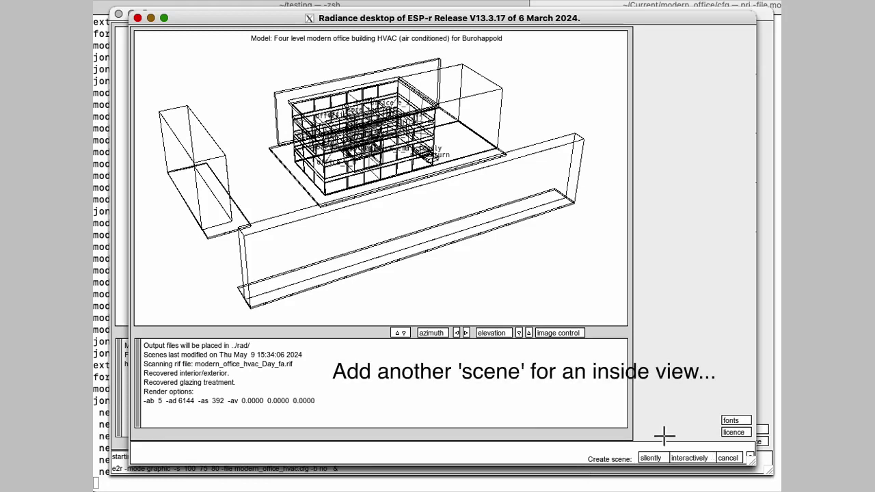
left_click(701, 460)
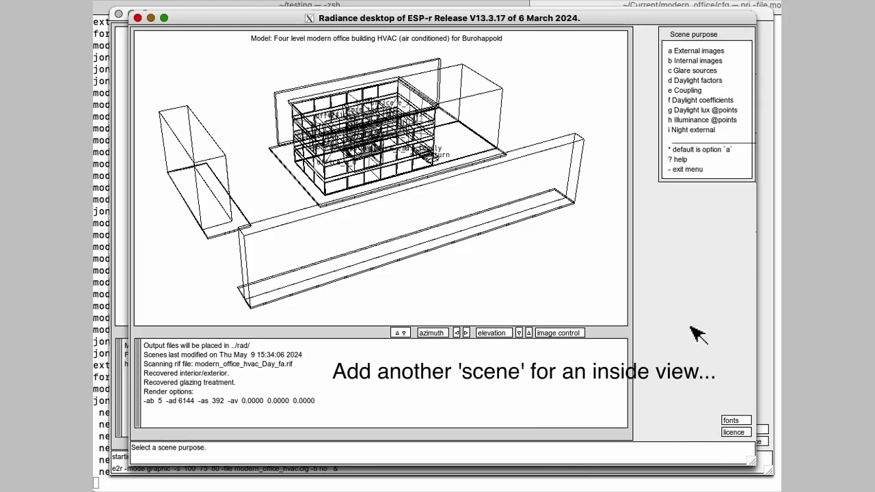
left_click(709, 63)
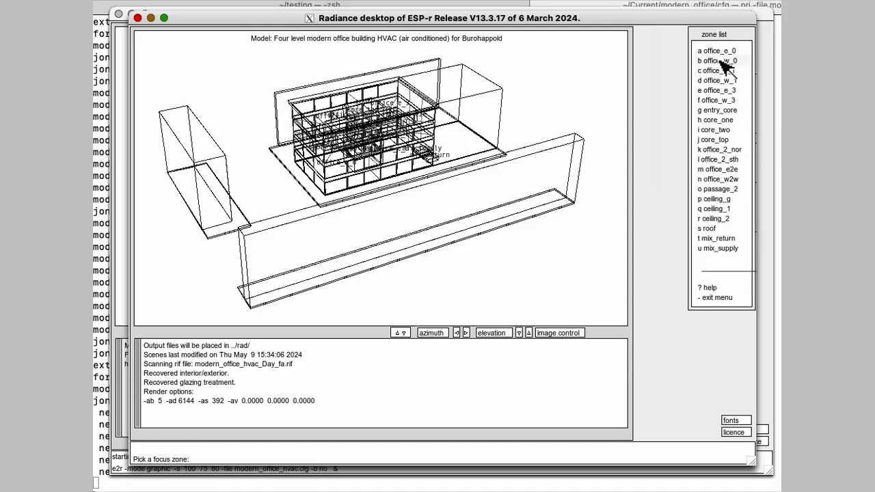
Step: Focus the scene on office_w_0 and keep the default root name and description
left_click(720, 61)
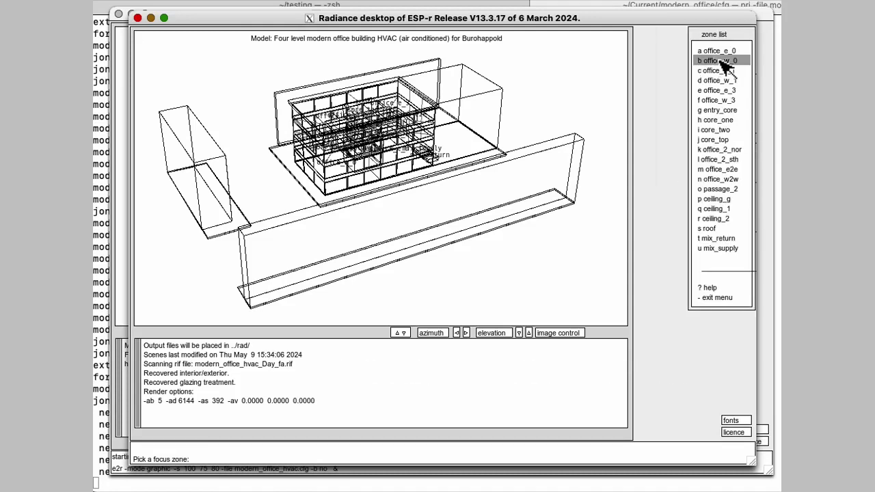
left_click(721, 299)
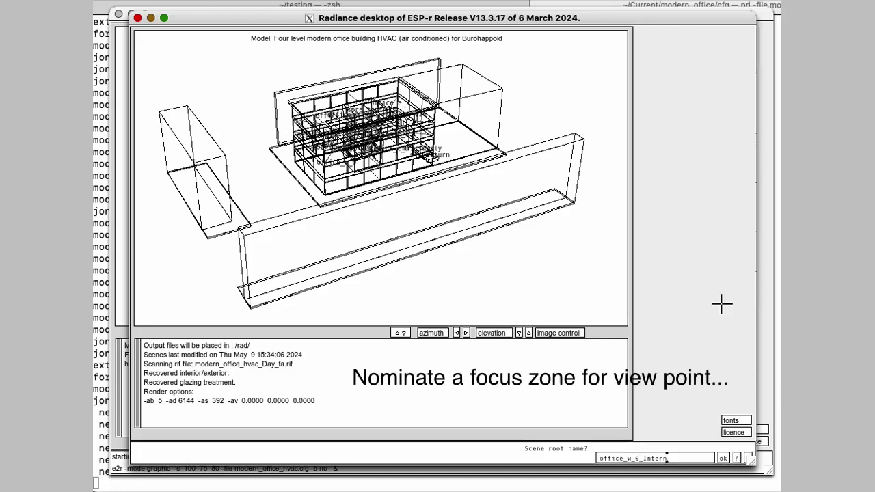
left_click(722, 458)
left_click(726, 457)
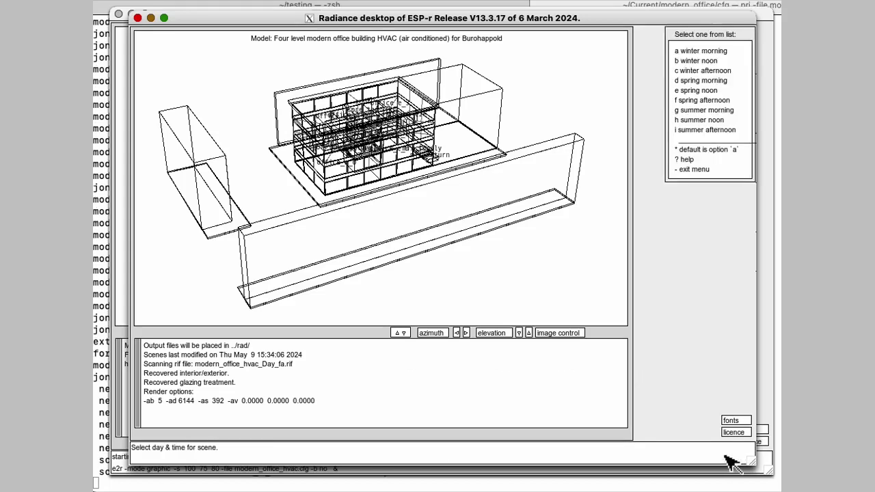
Step: Choose the spring afternoon sky, accept texture and ground plane defaults, and answer the simulation prompt
left_click(711, 100)
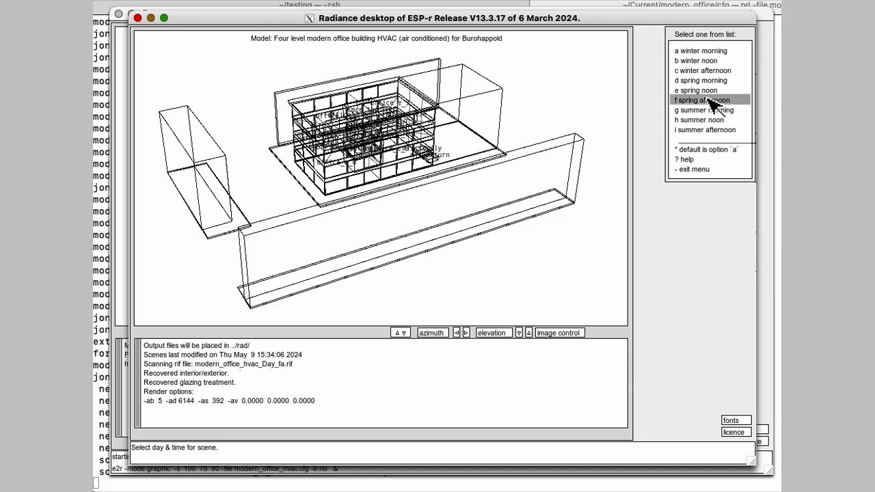
left_click(692, 458)
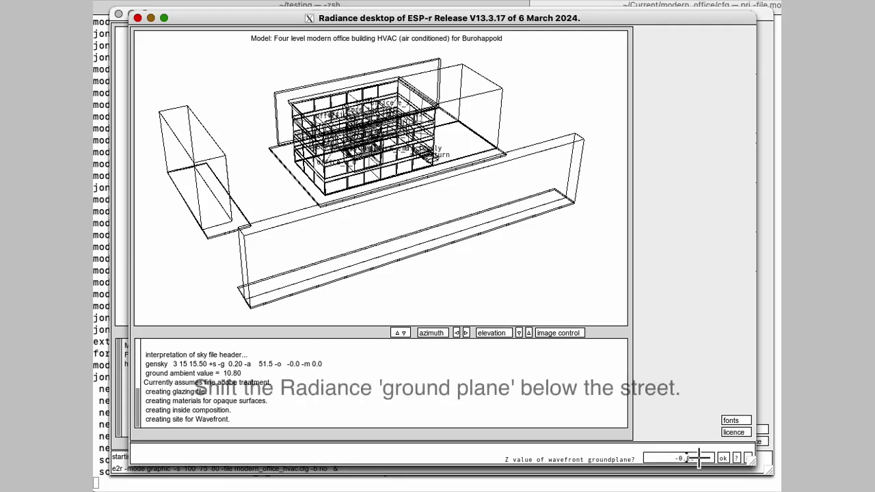
left_click(697, 457)
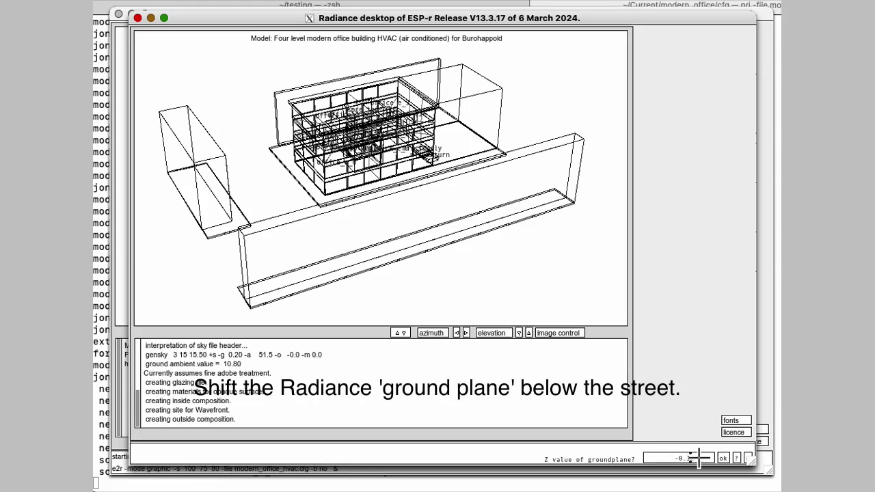
left_click(697, 458)
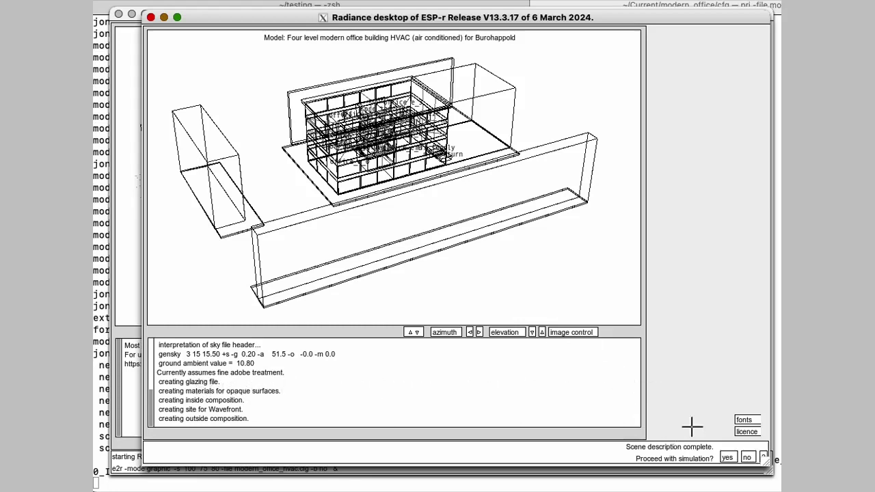
left_click(748, 458)
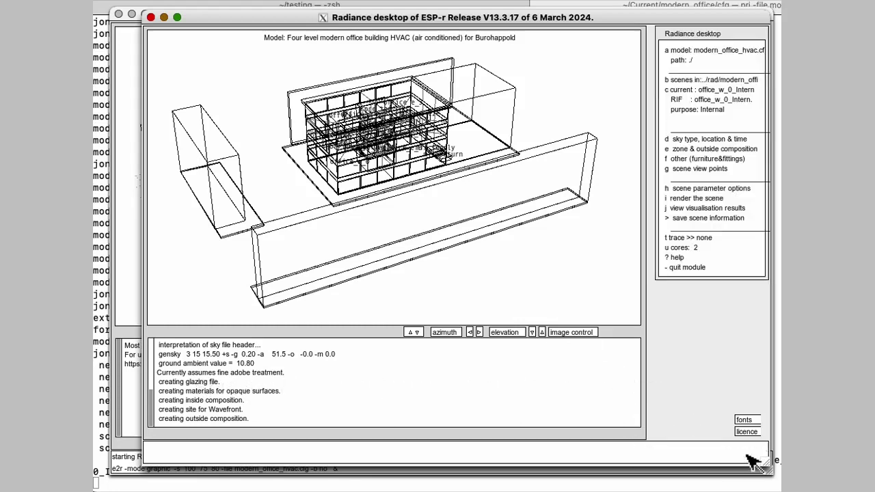
Step: Create view w0 covering all zones, with eye -19.9 -21.9 8.7 and direction 45.0 -20.0
left_click(682, 168)
left_click(729, 258)
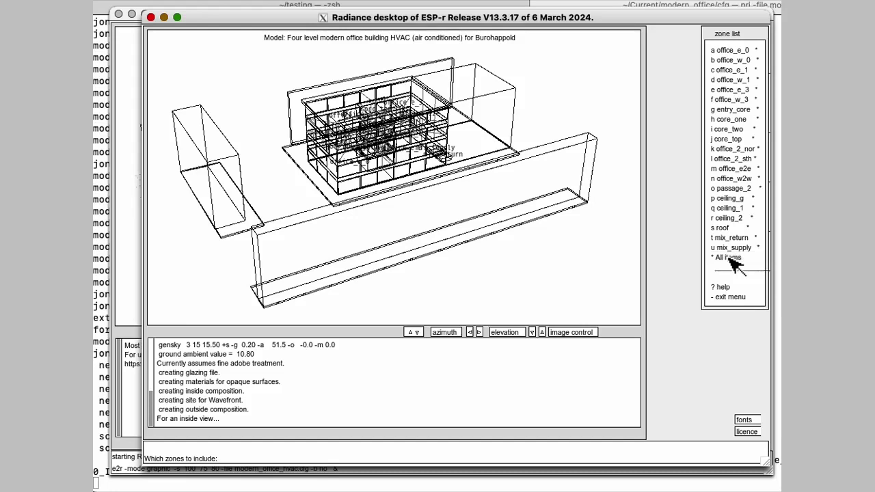
left_click(729, 297)
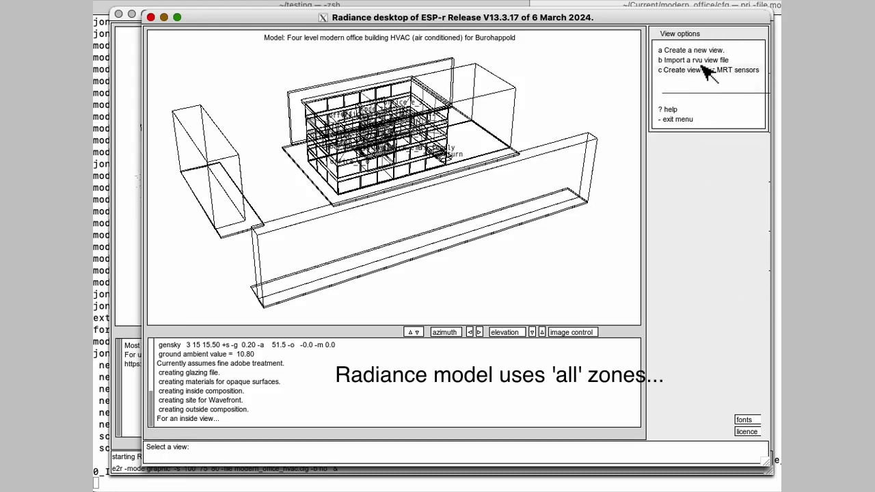
left_click(687, 121)
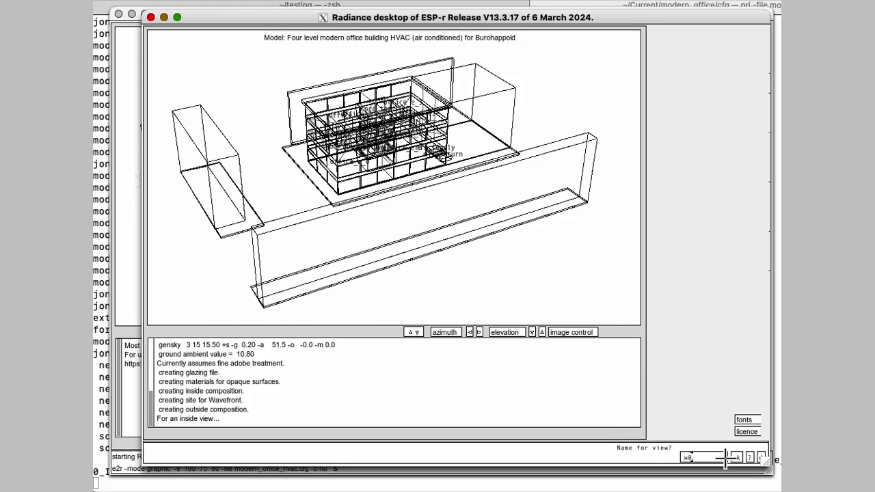
left_click(736, 457)
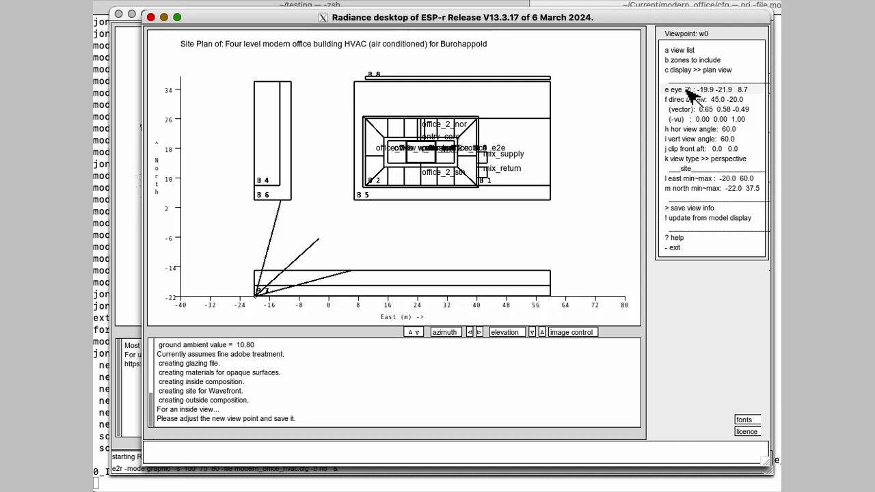
Step: Edit the w0 eye point coordinates to 15.9, 15.0, 1.9
left_click(690, 96)
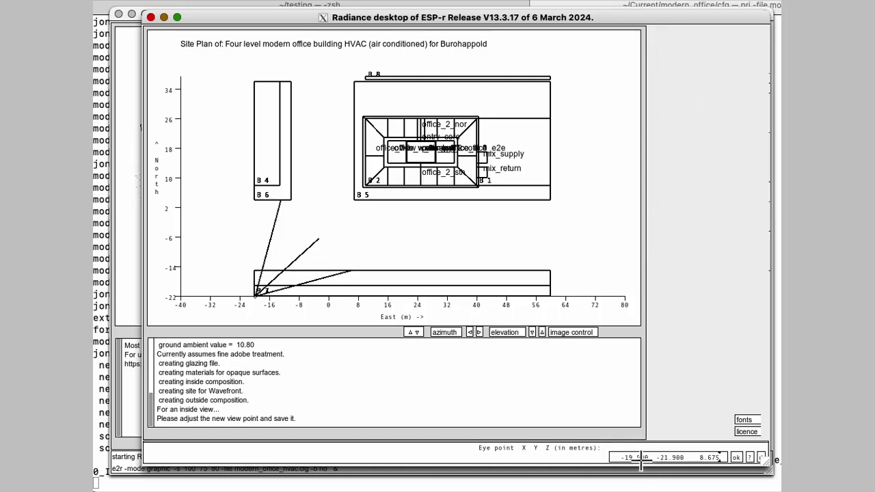
key("BackSpace")
key("BackSpace")
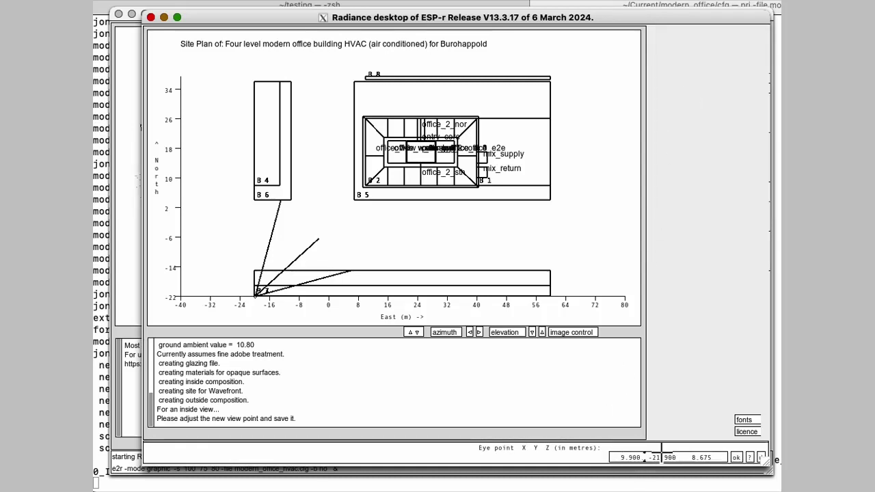
left_click(655, 458)
key("BackSpace")
key("BackSpace")
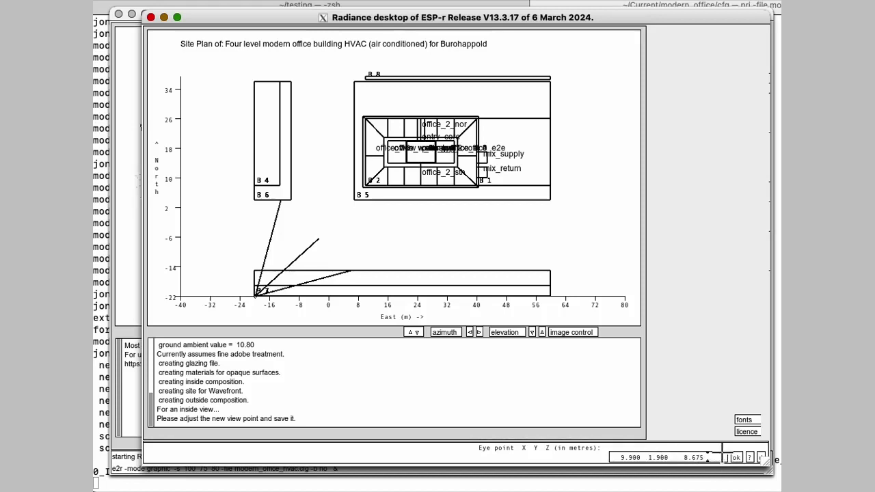
key("BackSpace")
key("BackSpace")
key("BackSpace")
key("BackSpace")
key("BackSpace")
type("1.5")
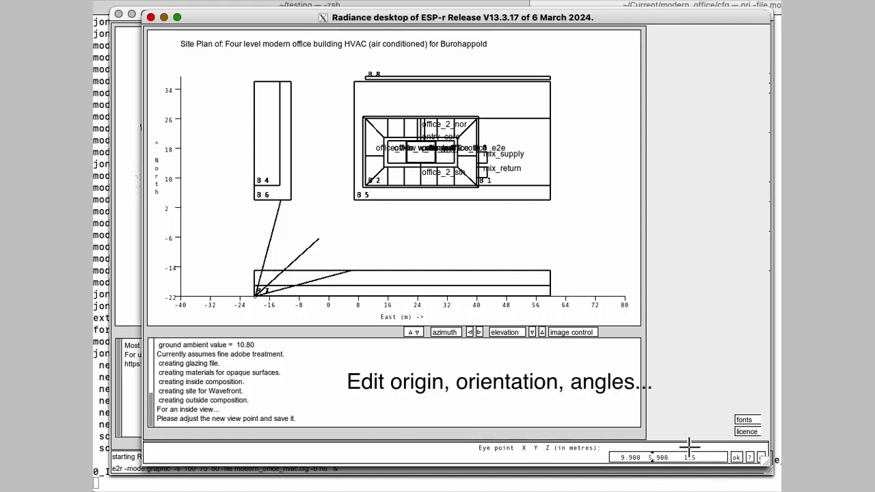
left_click(736, 458)
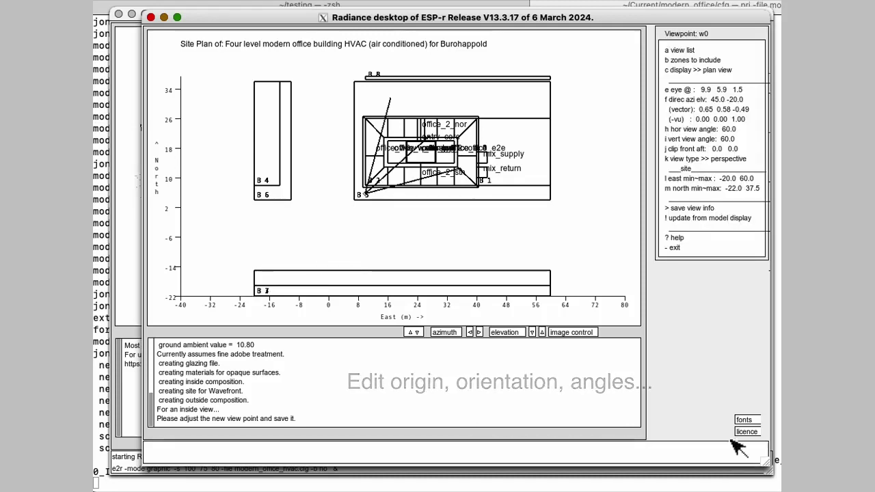
left_click(688, 98)
left_click(736, 457)
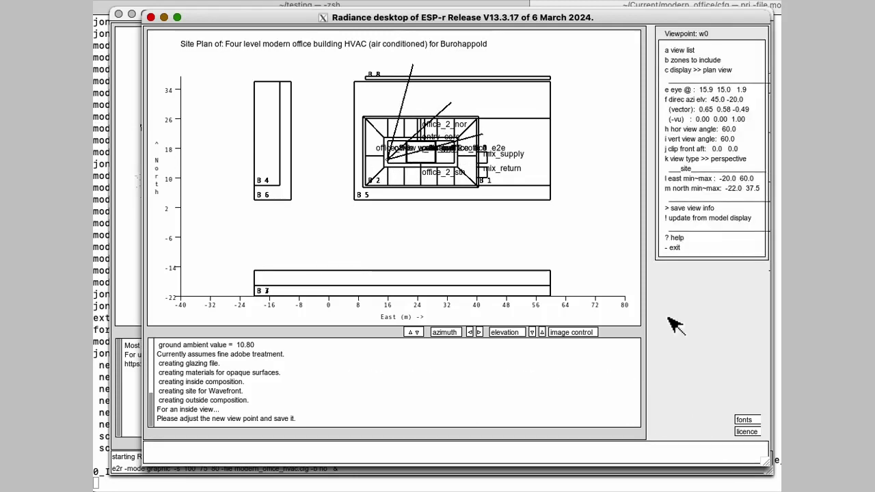
Step: Keep a level view direction and set a 90° horizontal view angle
left_click(694, 100)
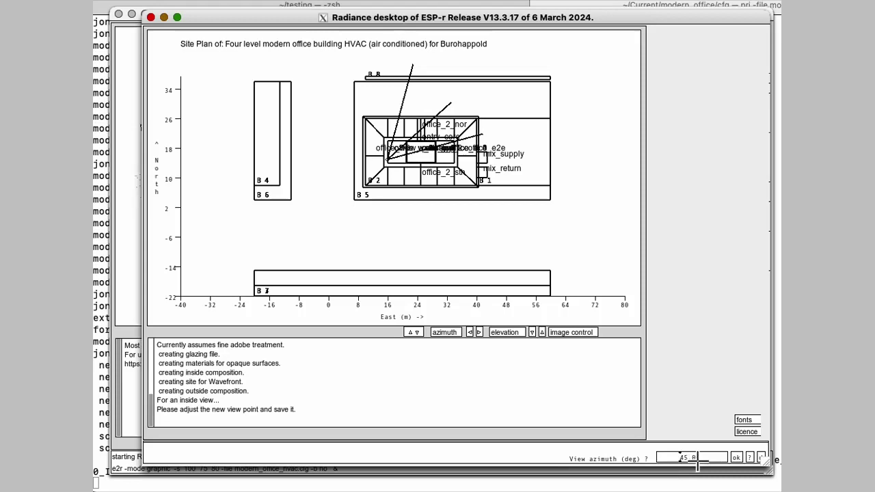
left_click(736, 457)
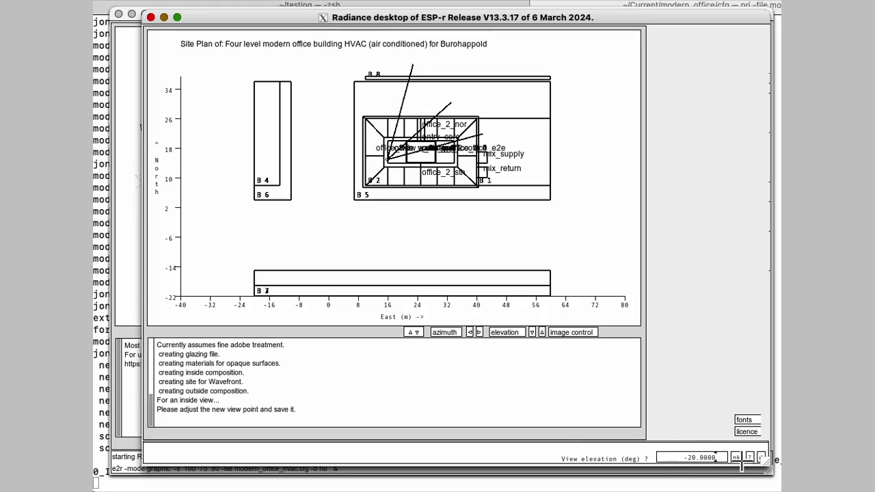
left_click(736, 457)
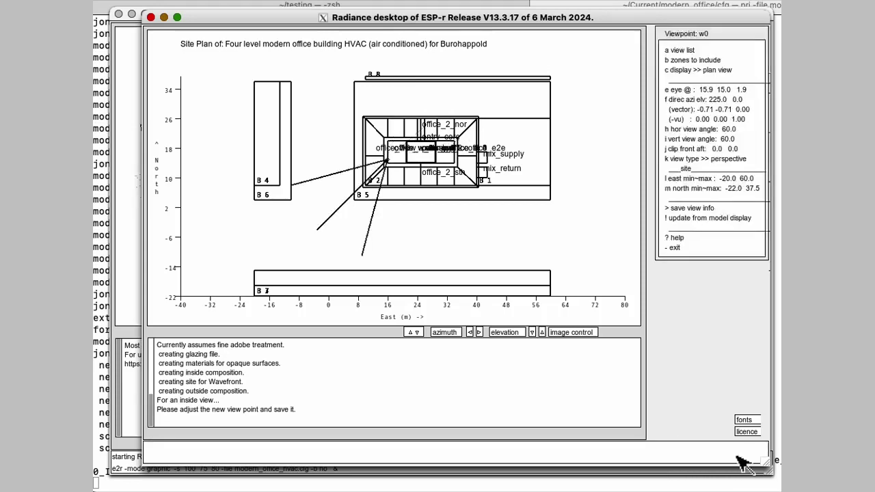
left_click(706, 128)
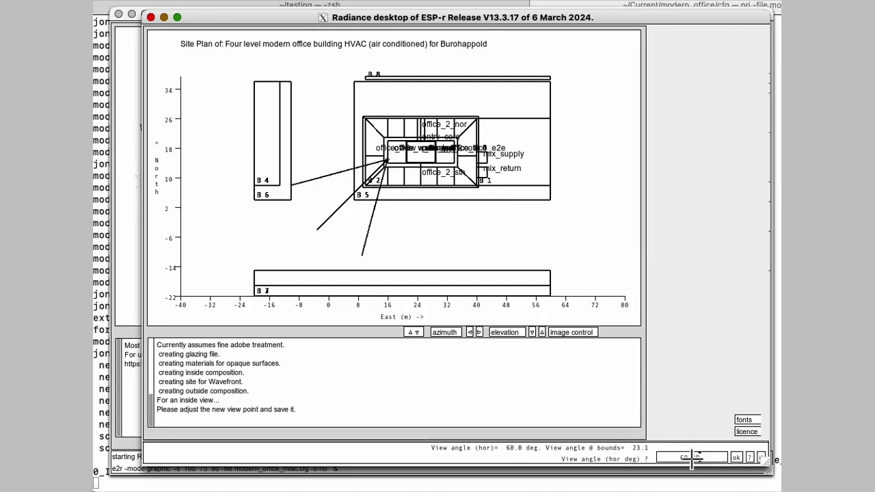
left_click(737, 458)
left_click(737, 457)
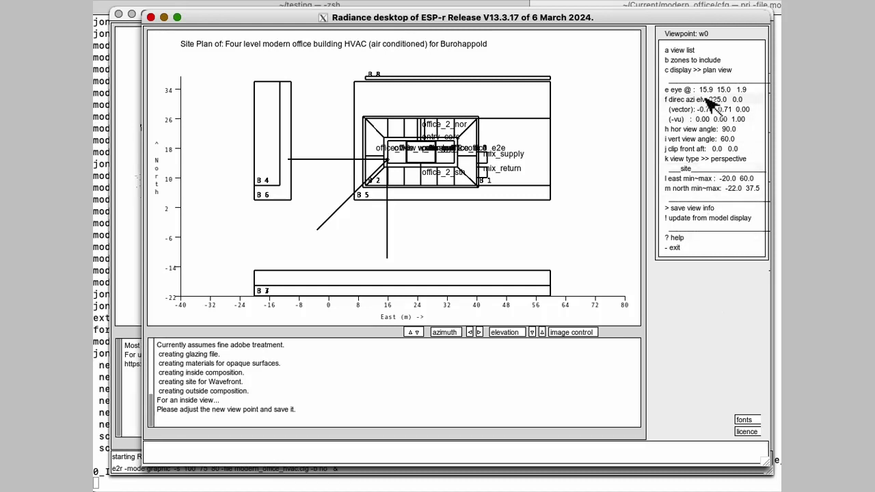
Step: Move the eye east to 20.9, set azimuth 235°, and save the view information
left_click(718, 89)
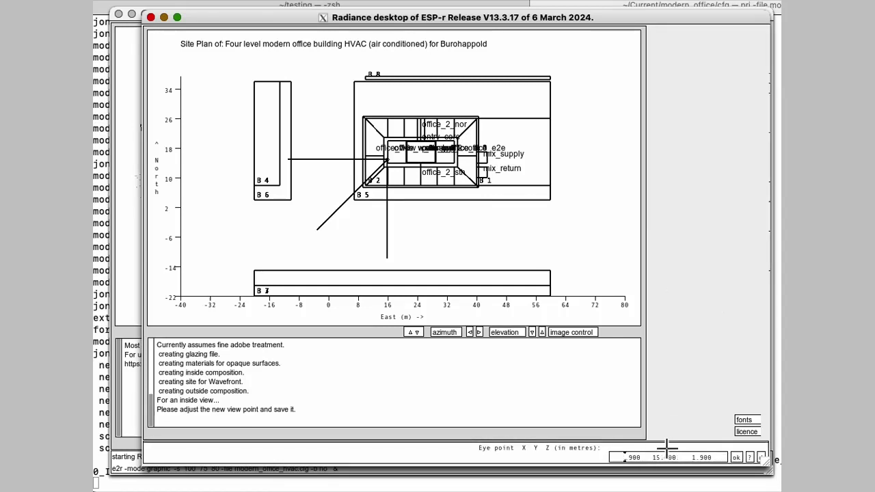
left_click(737, 458)
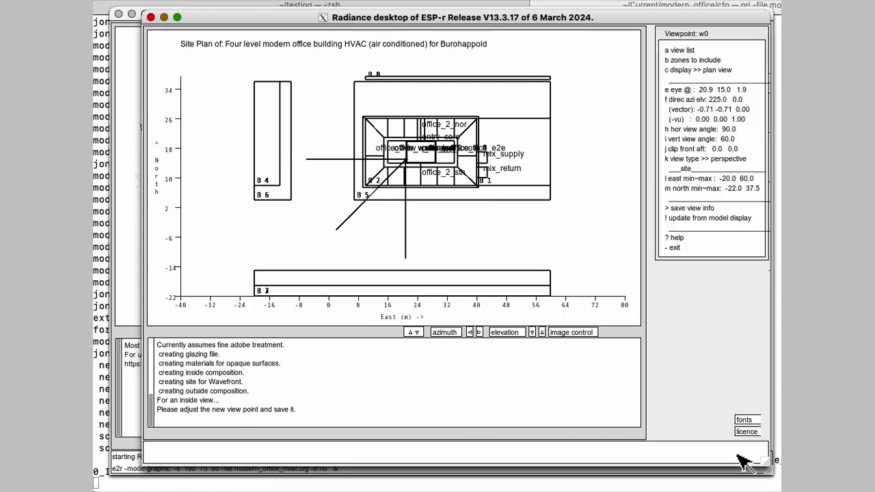
left_click(699, 101)
left_click(735, 457)
left_click(737, 456)
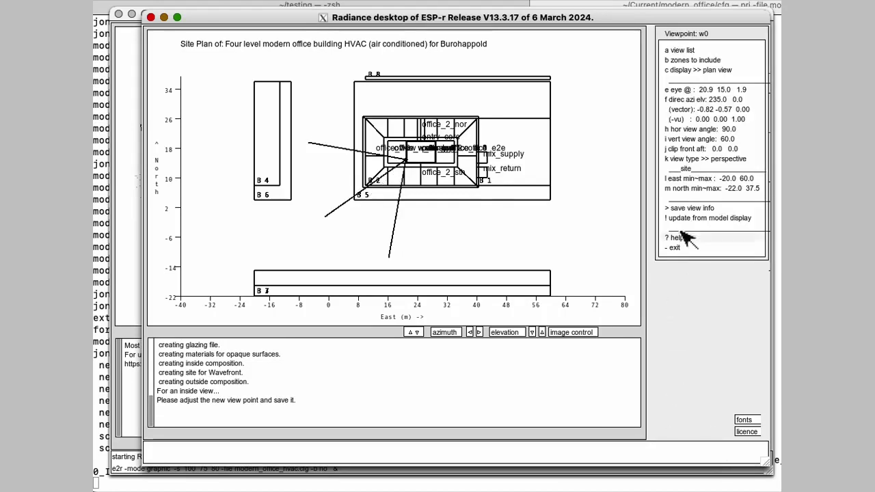
left_click(691, 208)
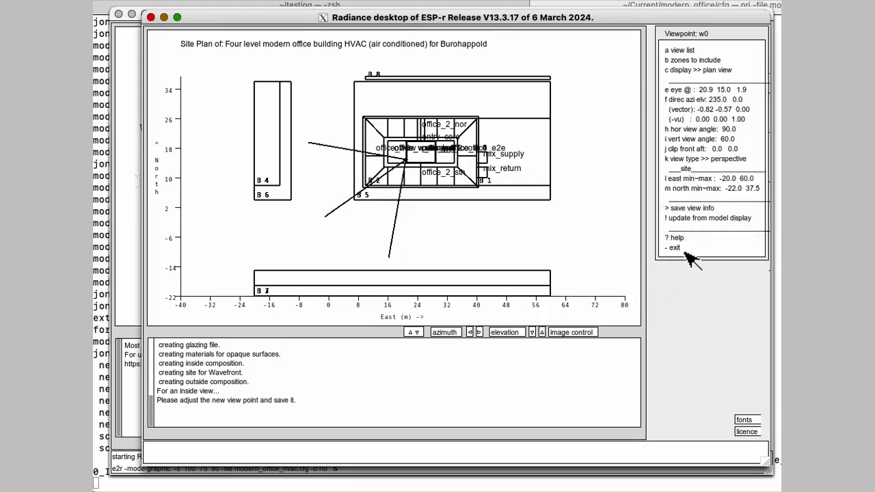
left_click(675, 248)
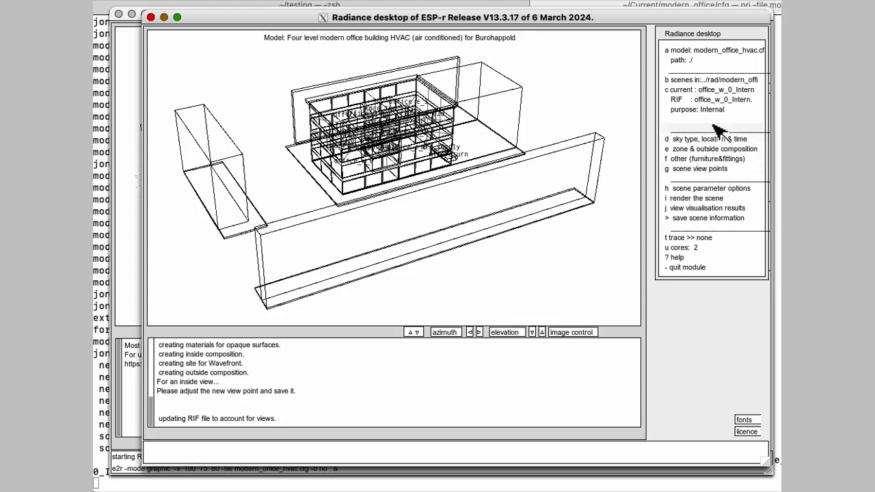
Step: Save the RIF file as office_w_0_Intern.rif
left_click(694, 190)
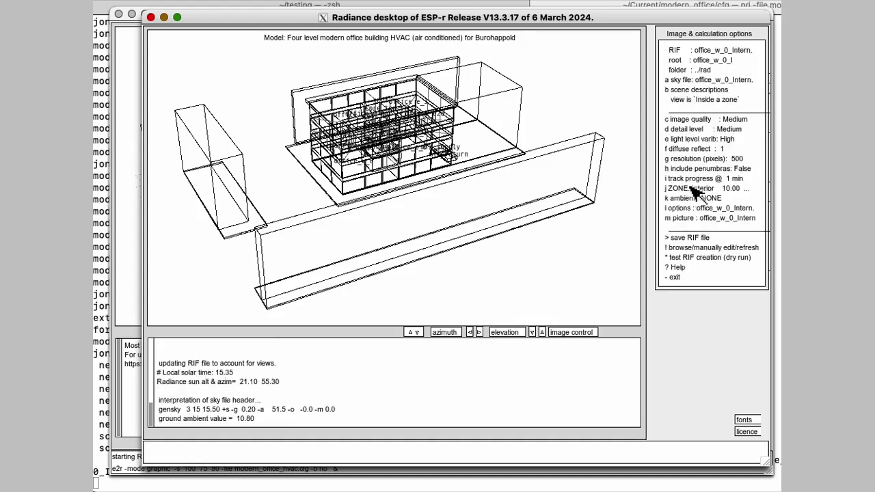
left_click(692, 238)
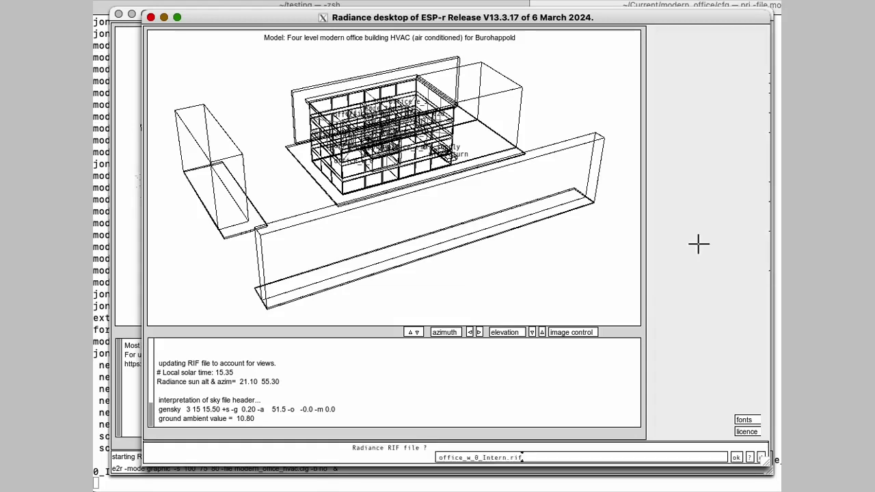
left_click(740, 457)
left_click(688, 277)
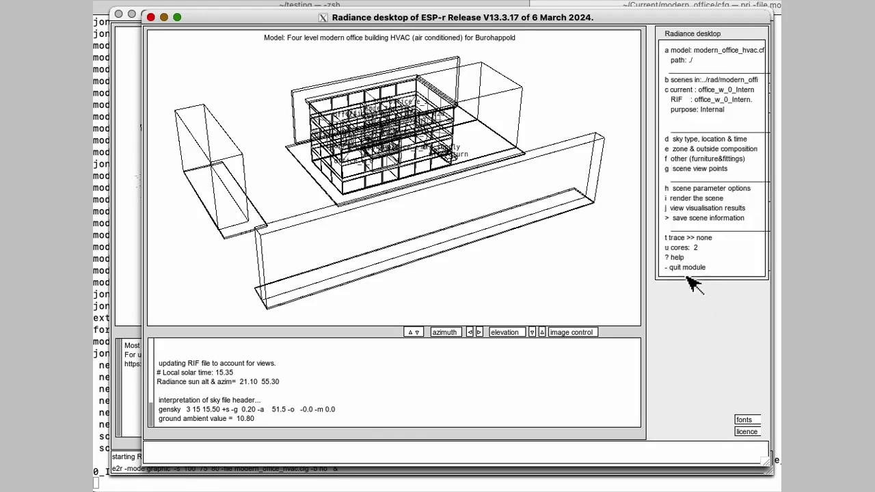
Step: Set up a standard colour, single-time-instance rendering of view w0
left_click(694, 198)
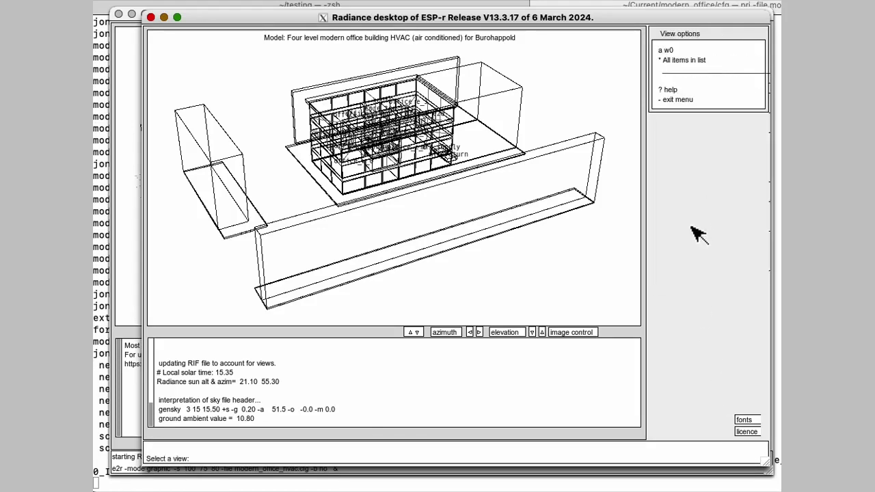
left_click(691, 52)
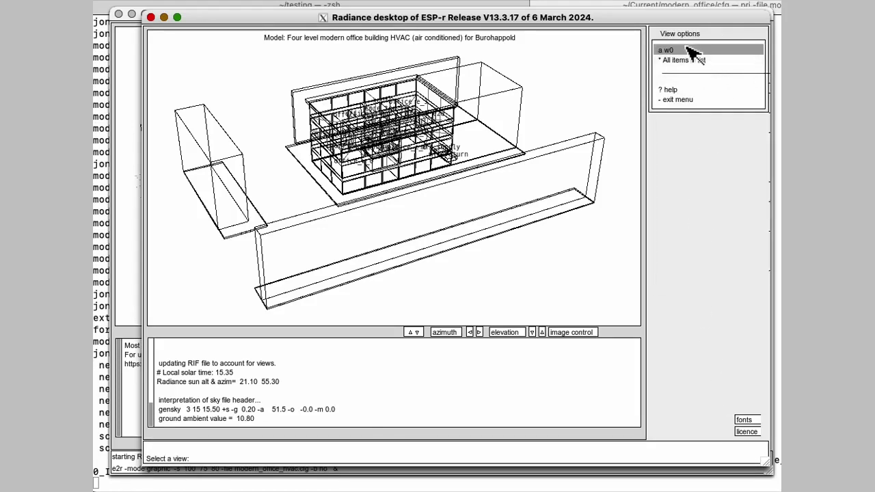
left_click(692, 100)
left_click(636, 457)
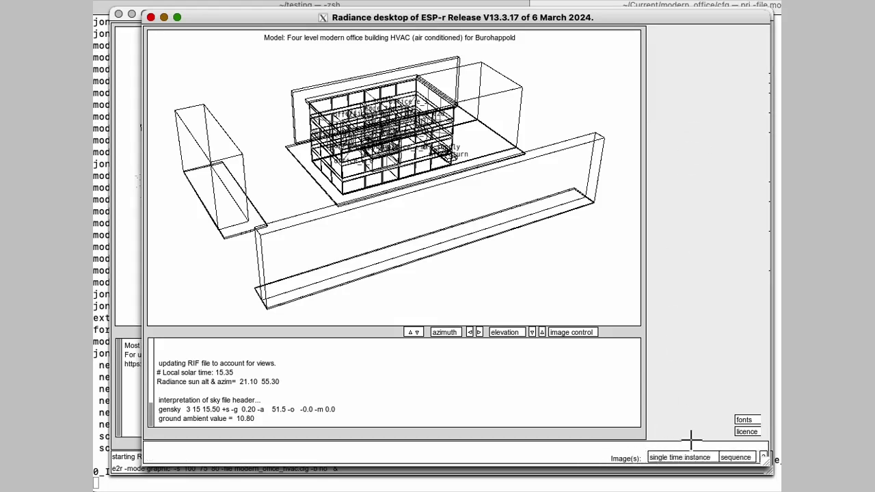
left_click(687, 458)
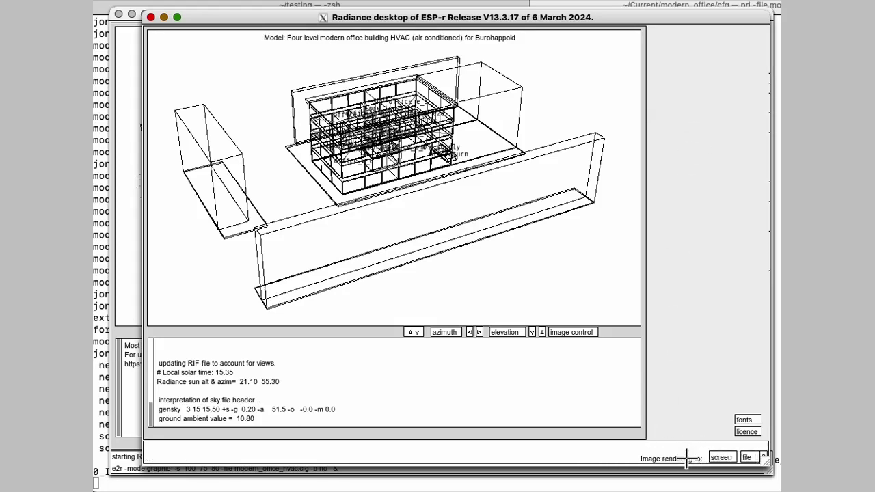
Step: Render view w0 to the screen and close the finished preview
left_click(721, 457)
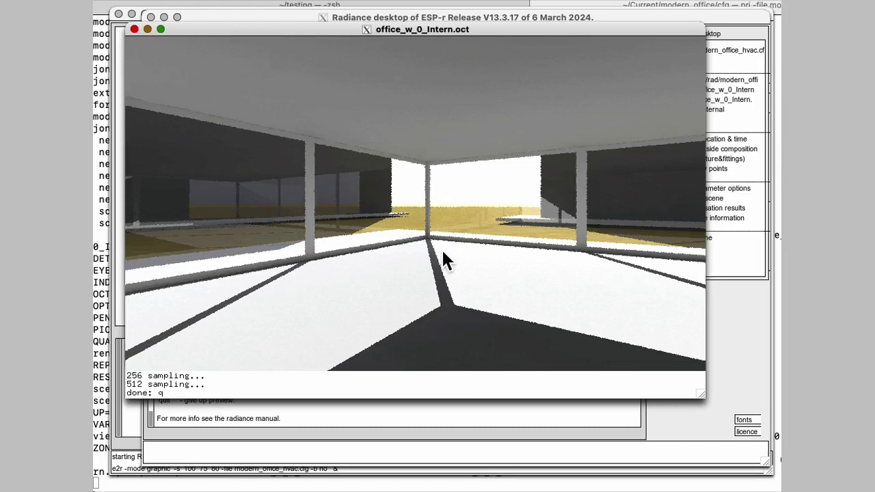
key("Return")
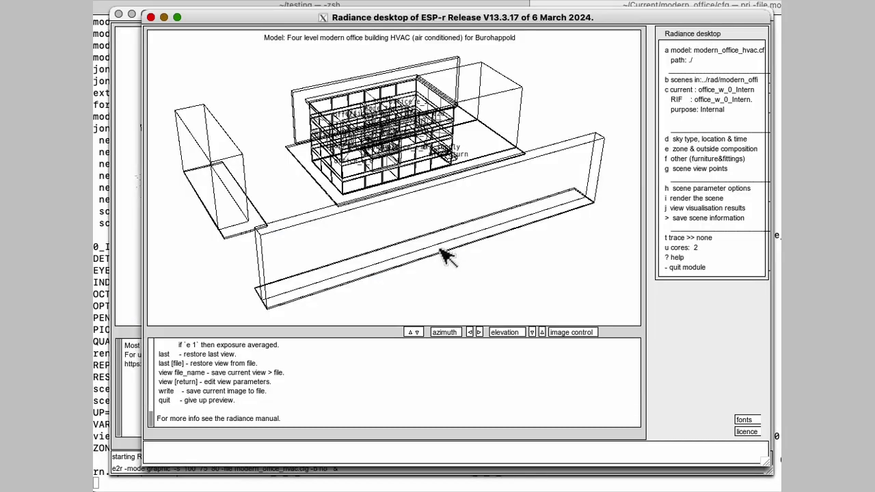
Step: Quit the Radiance desktop module and dismiss the Project Manager notice
left_click(692, 268)
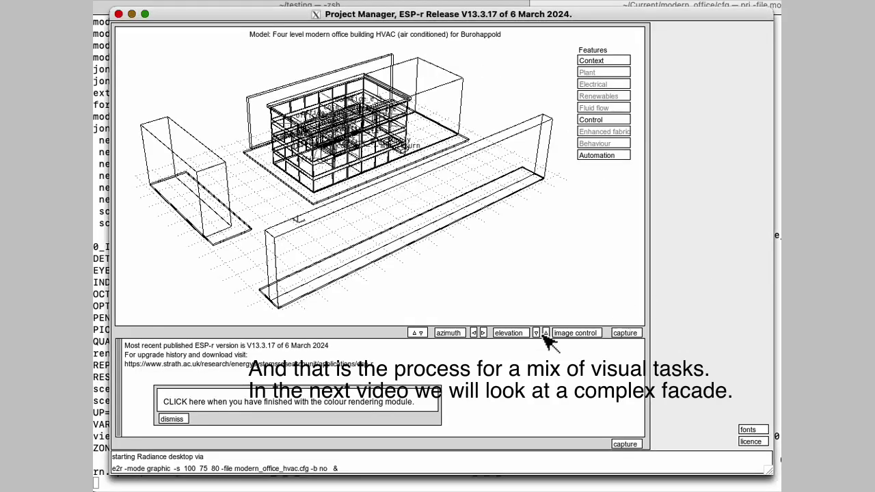
left_click(165, 420)
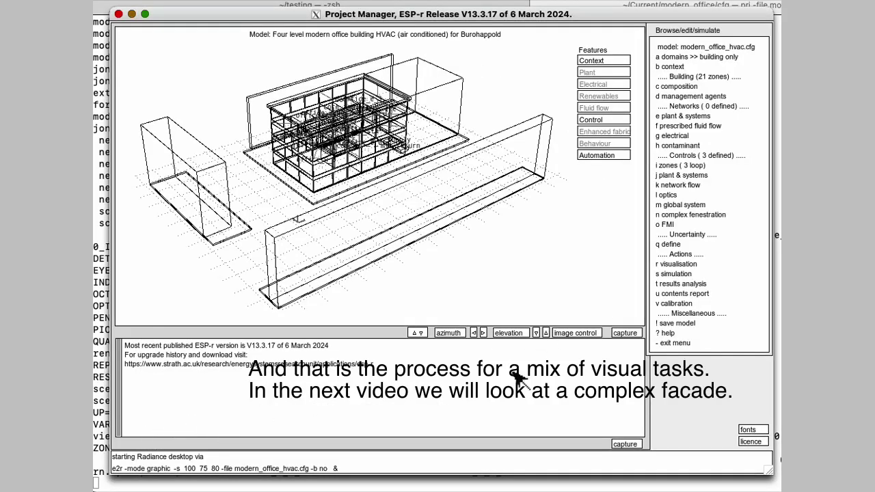